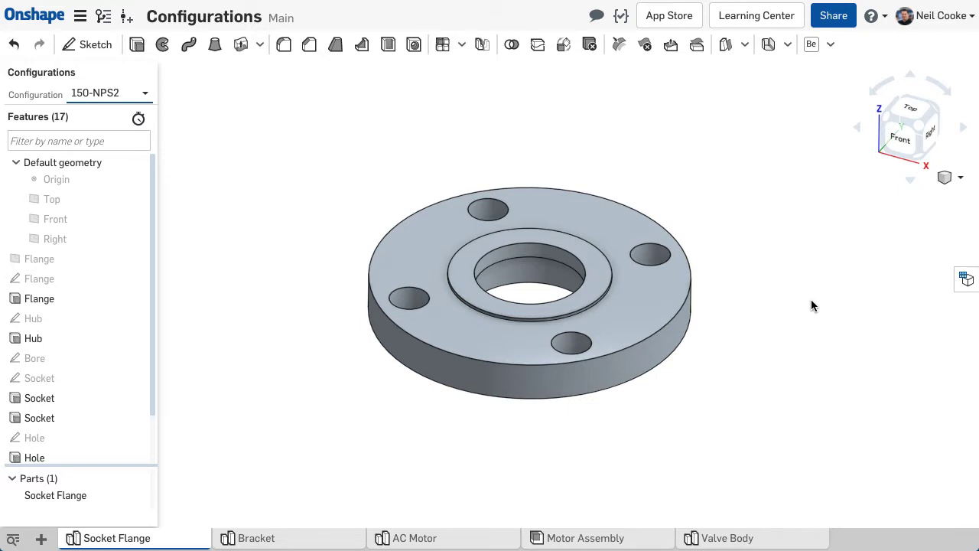
Step: Look through the Socket Flange configuration table, from the size rows down to the hole instance counts
click(964, 280)
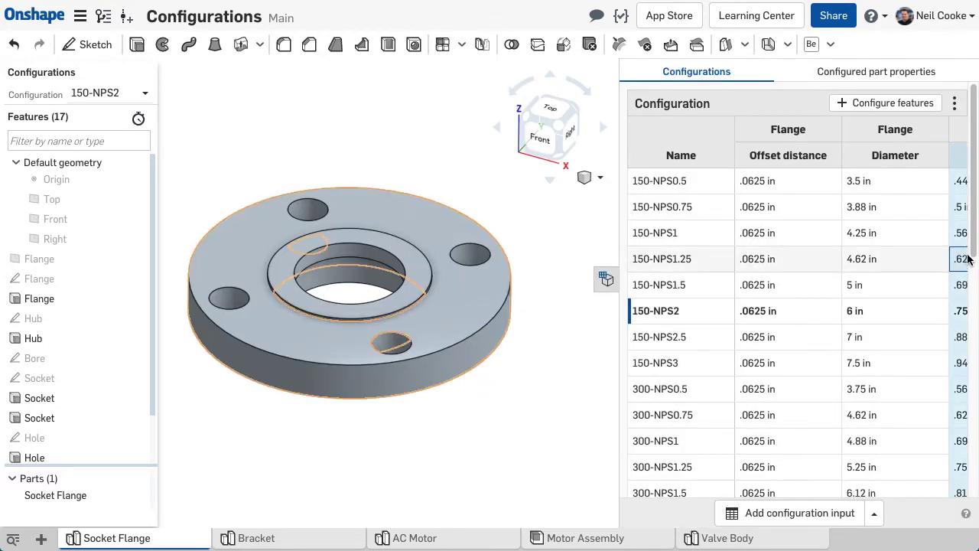
scroll(974, 243, down, 1)
drag(974, 243, 971, 476)
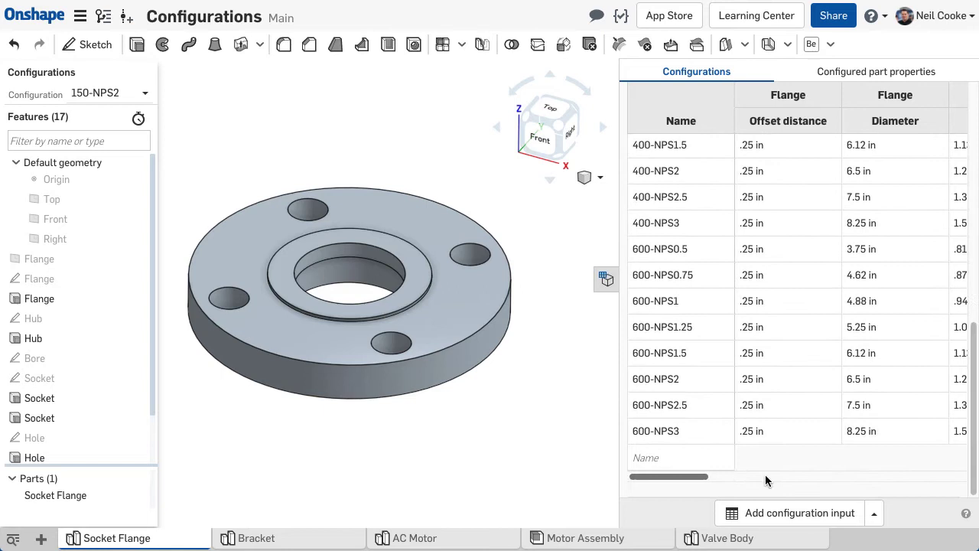
drag(696, 478, 962, 488)
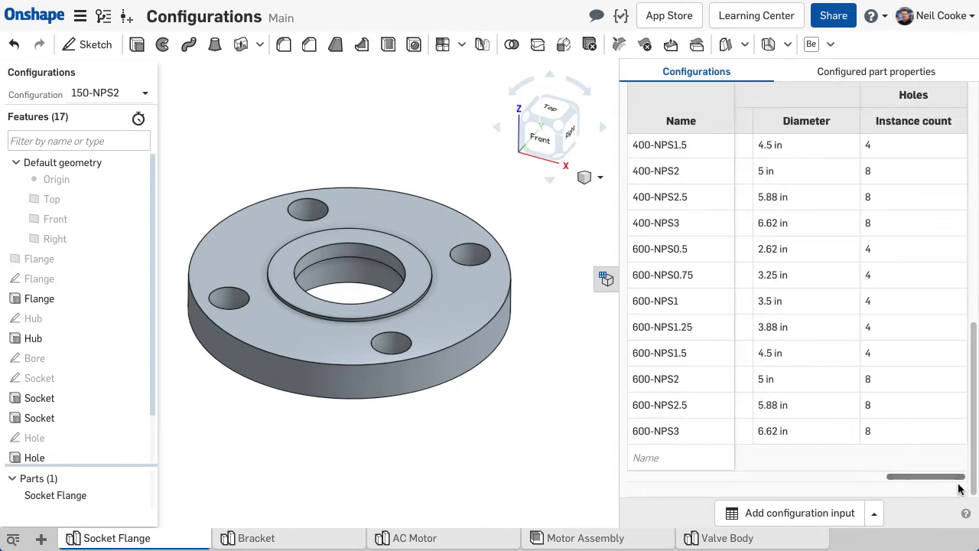
click(808, 405)
click(606, 280)
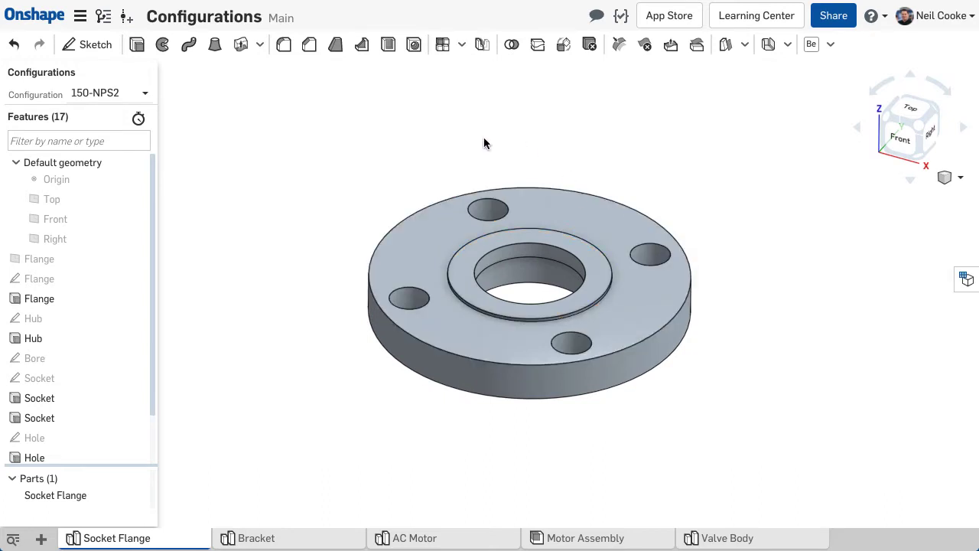
Step: Switch the Socket Flange configuration to 300-NPS2, then to 400-NPS3
click(146, 94)
scroll(142, 170, down, 3)
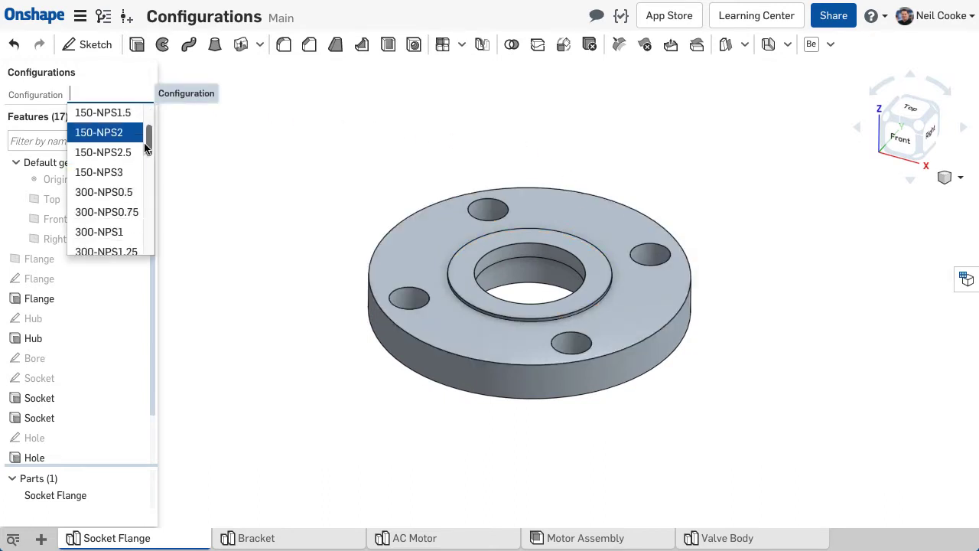
click(134, 179)
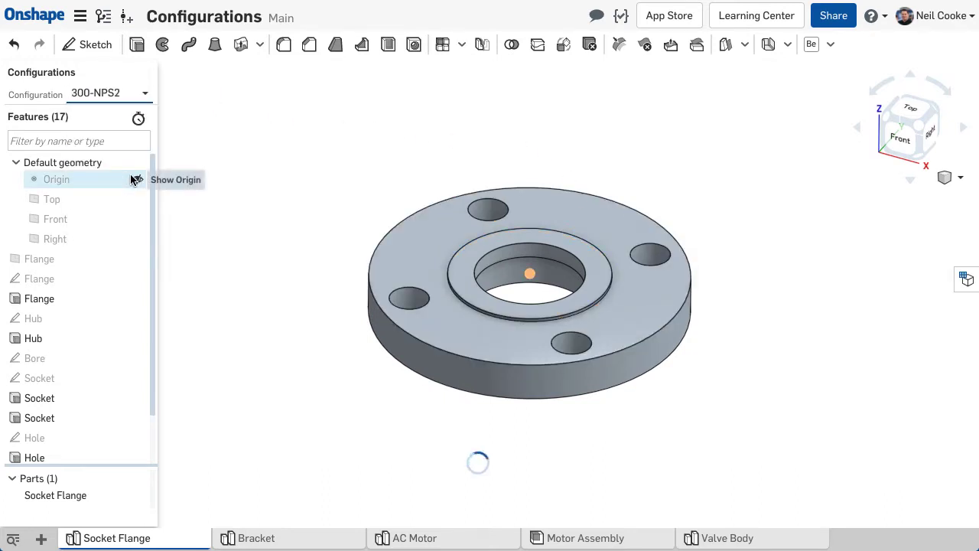
click(144, 93)
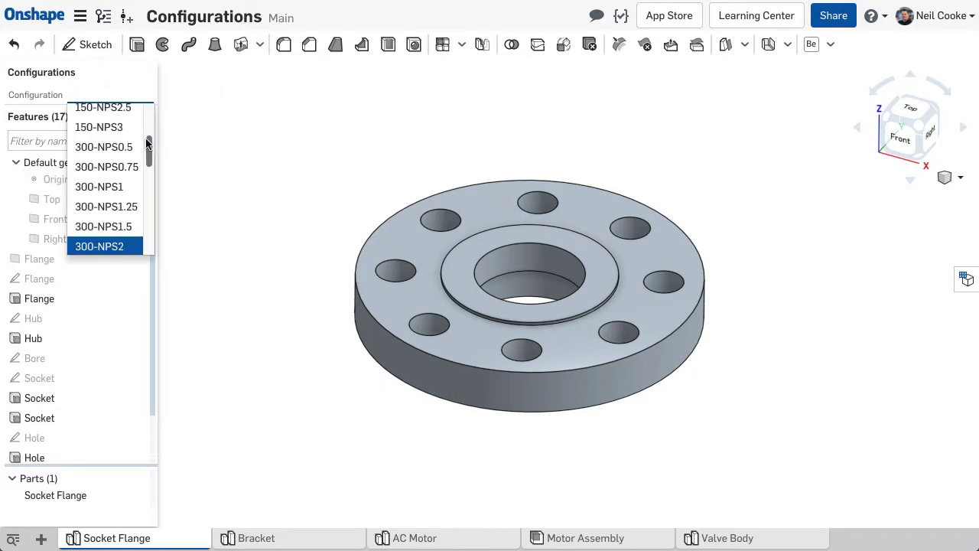
click(147, 190)
scroll(148, 190, down, 2)
click(135, 193)
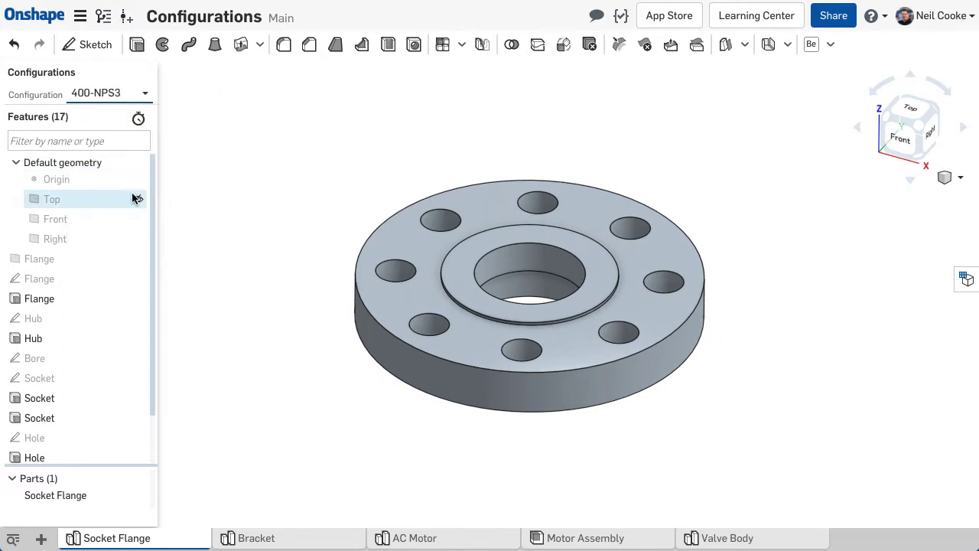
Step: Open the Bracket Part Studio and switch its configuration to Right, then to Left
click(313, 536)
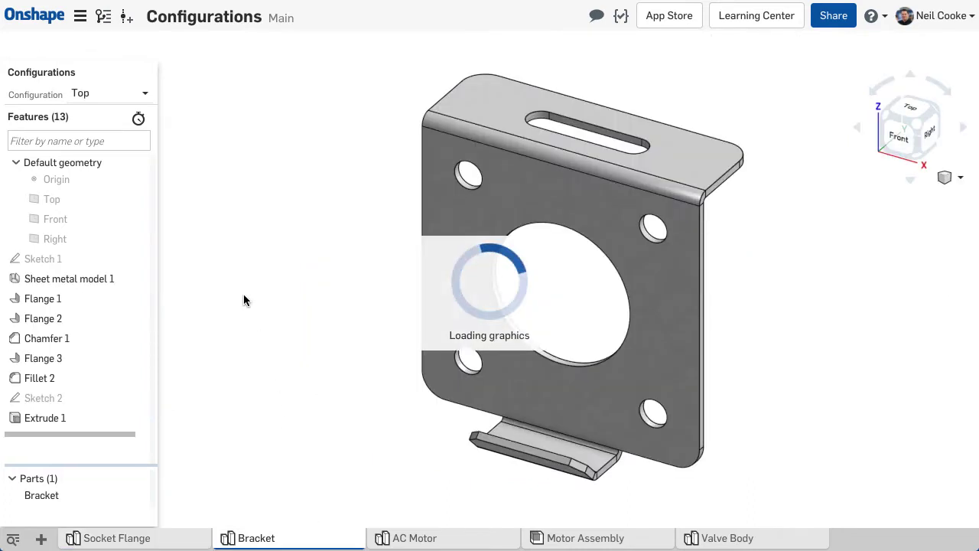
click(145, 93)
click(134, 137)
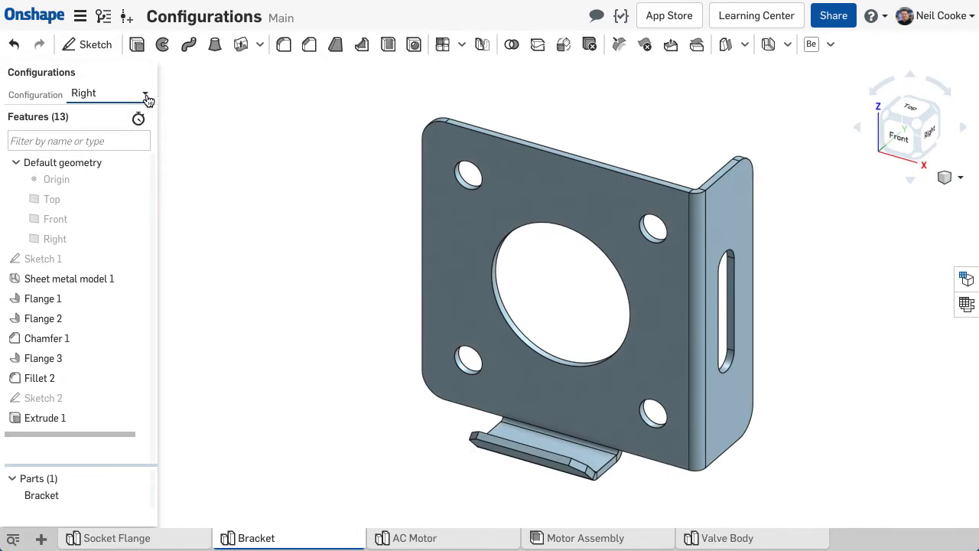
click(145, 95)
click(127, 152)
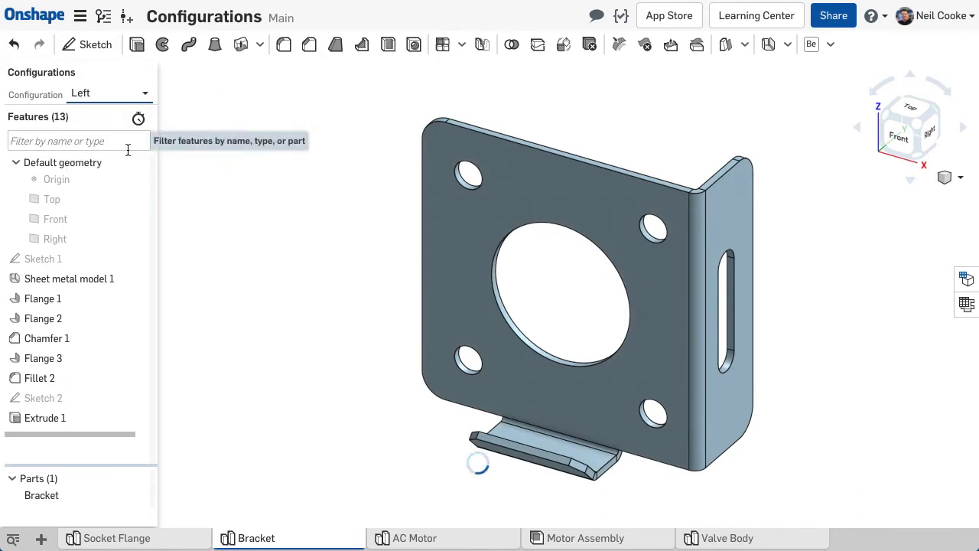
Step: Examine the Bracket's configuration table and its configured part properties
click(964, 281)
drag(796, 278, 891, 280)
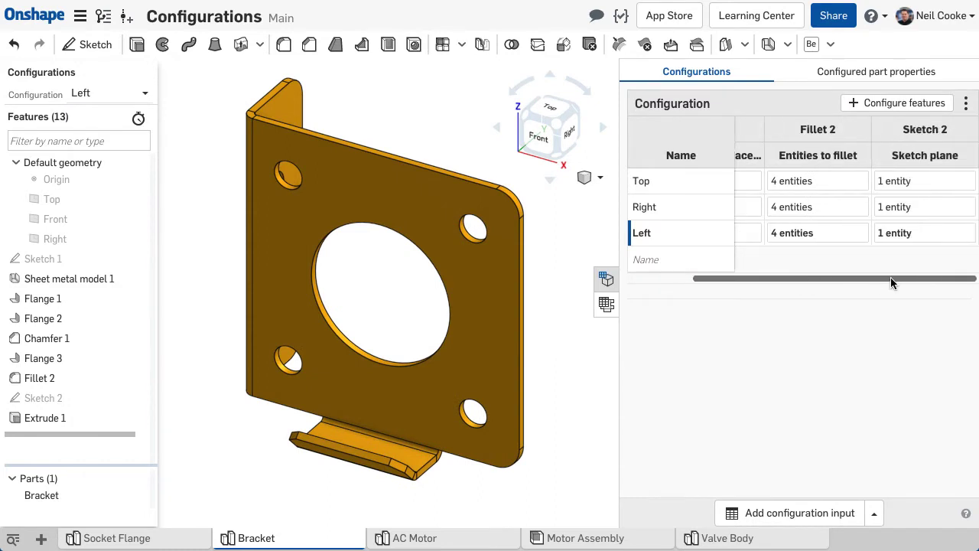
click(857, 76)
drag(746, 226, 789, 228)
click(606, 279)
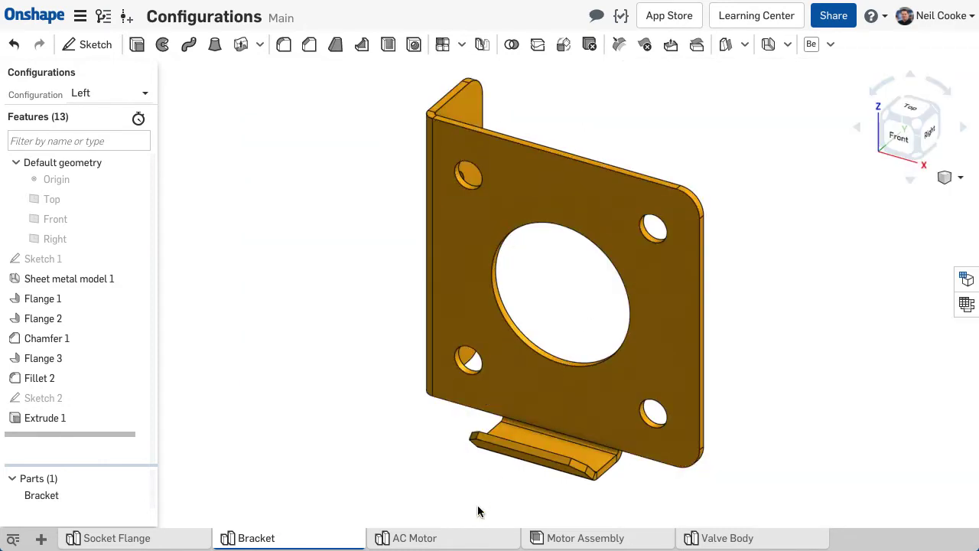
Step: Open the AC Motor Part Studio and create a configuration table for it
click(462, 540)
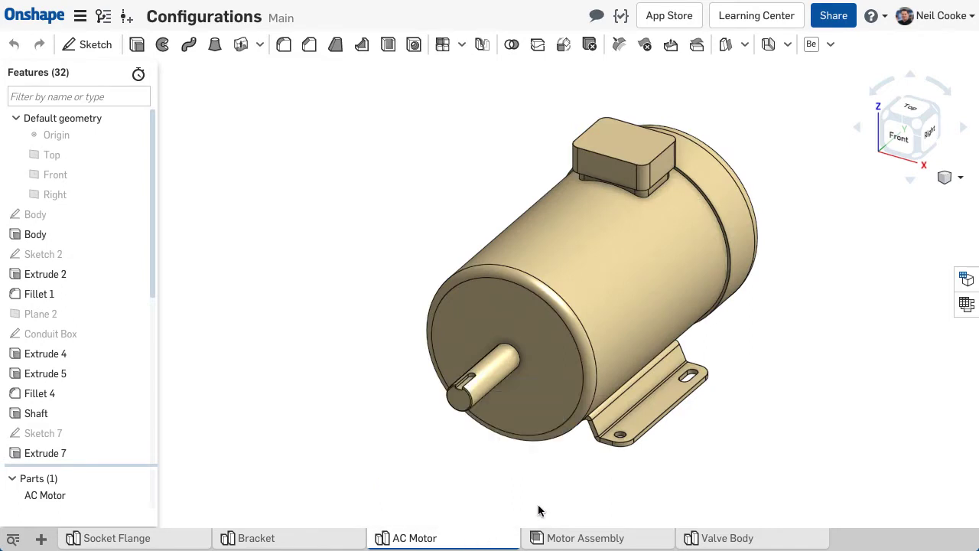
click(964, 280)
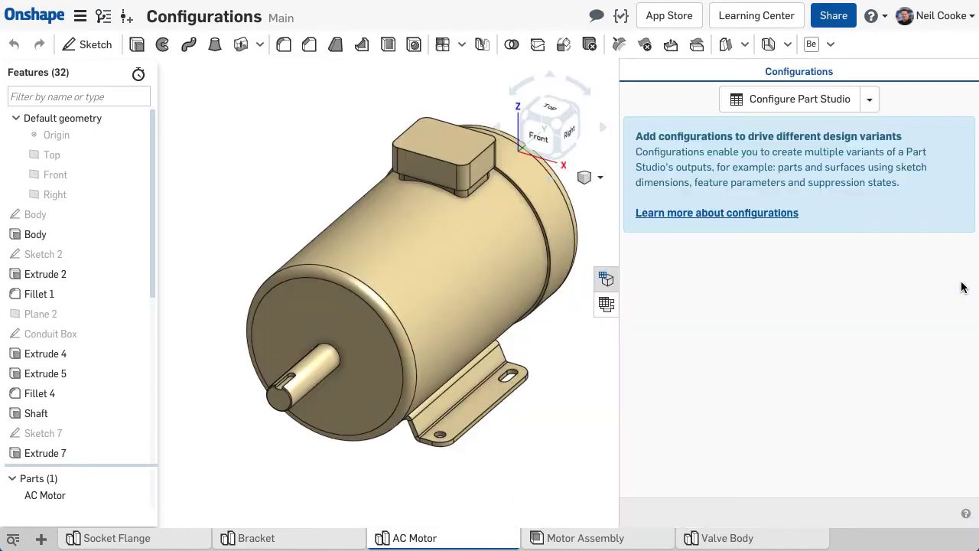
click(800, 100)
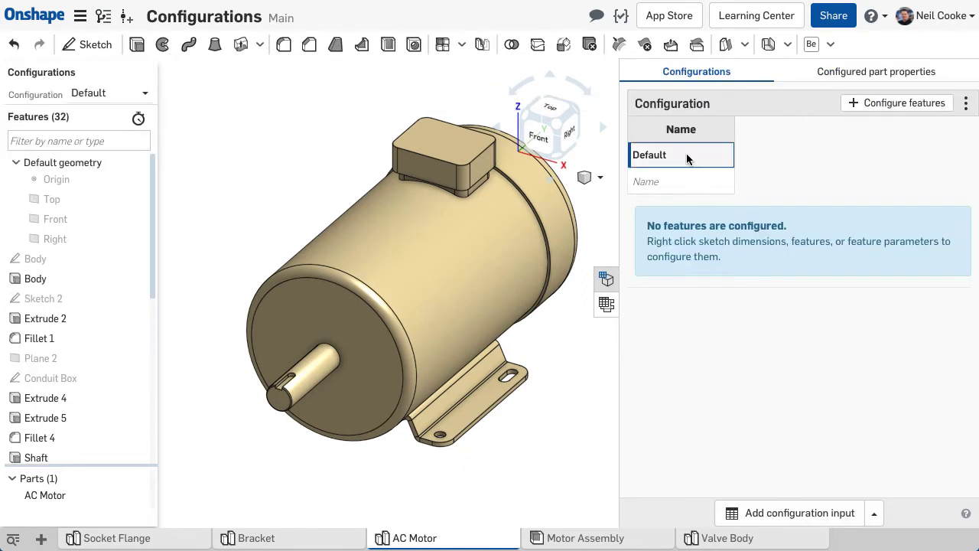
Step: Rename the Default configuration to 5 HP and add two more configurations named 7 HP and 10 HP
double_click(687, 155)
text(5 HP)
click(682, 178)
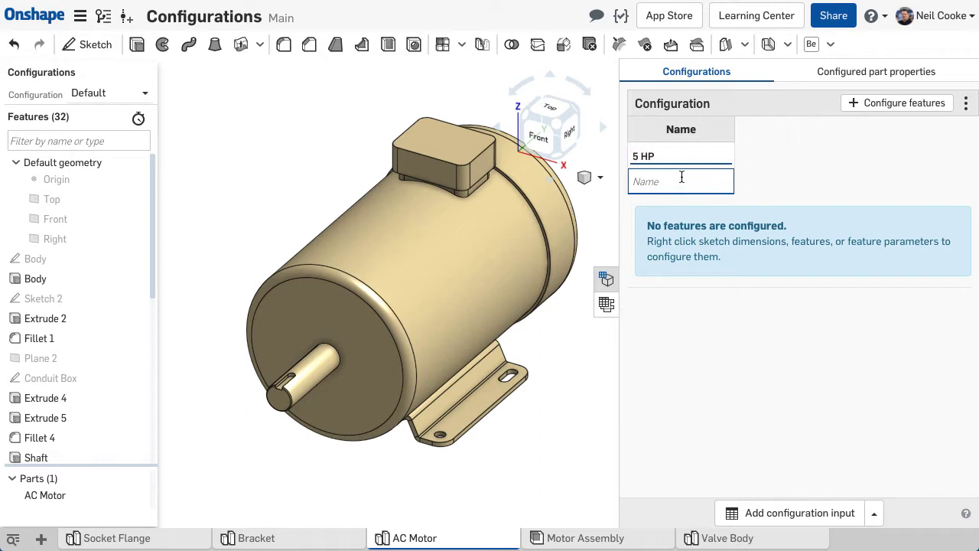
text(7 HP)
key(Return)
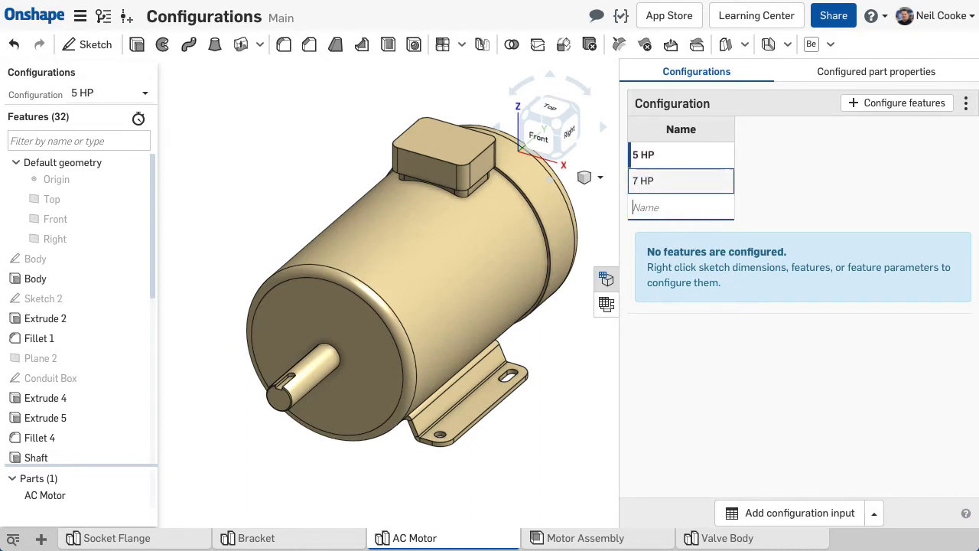
text(10 HP)
key(Return)
Step: Add the Body sketch's 200 mm and 30 mm diameter dimensions to the configuration table as configured parameters
click(864, 113)
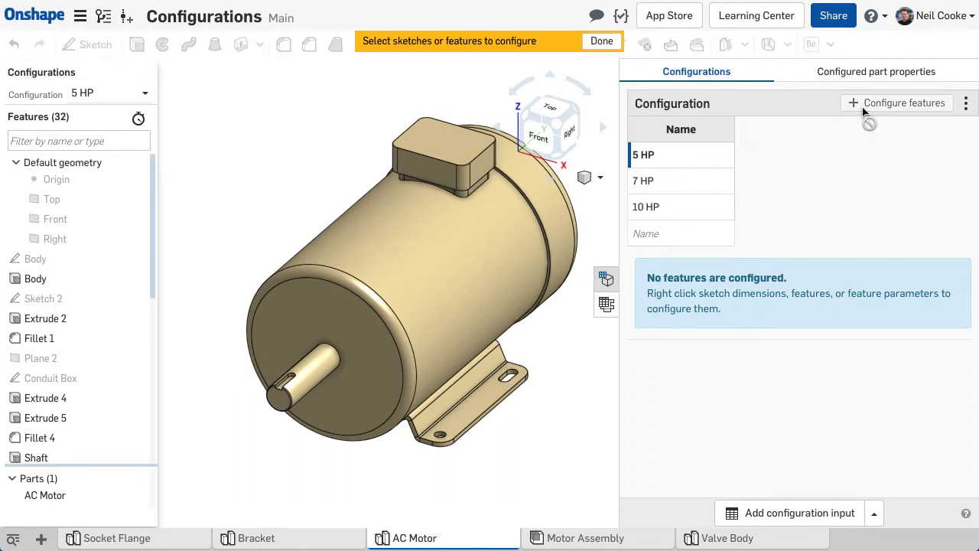
click(91, 263)
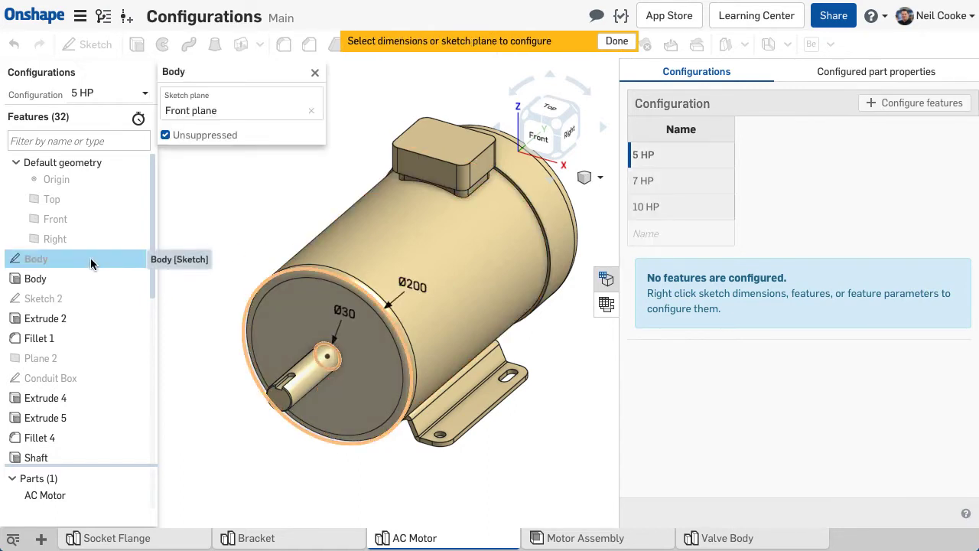
click(410, 284)
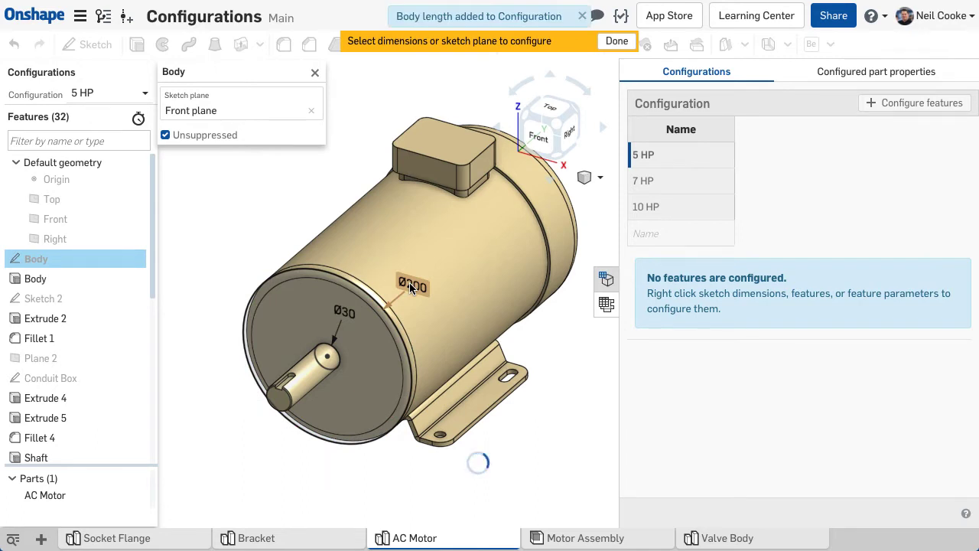
click(344, 314)
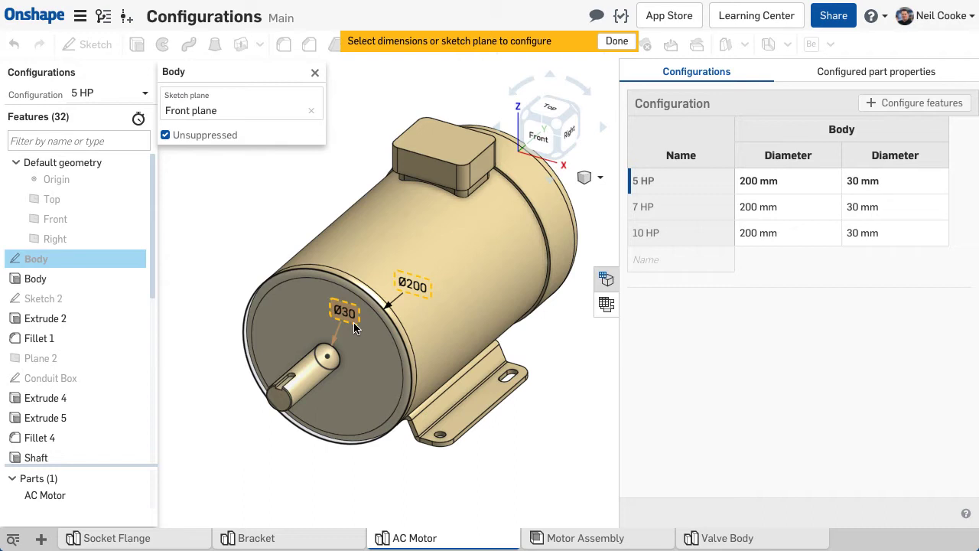
click(743, 211)
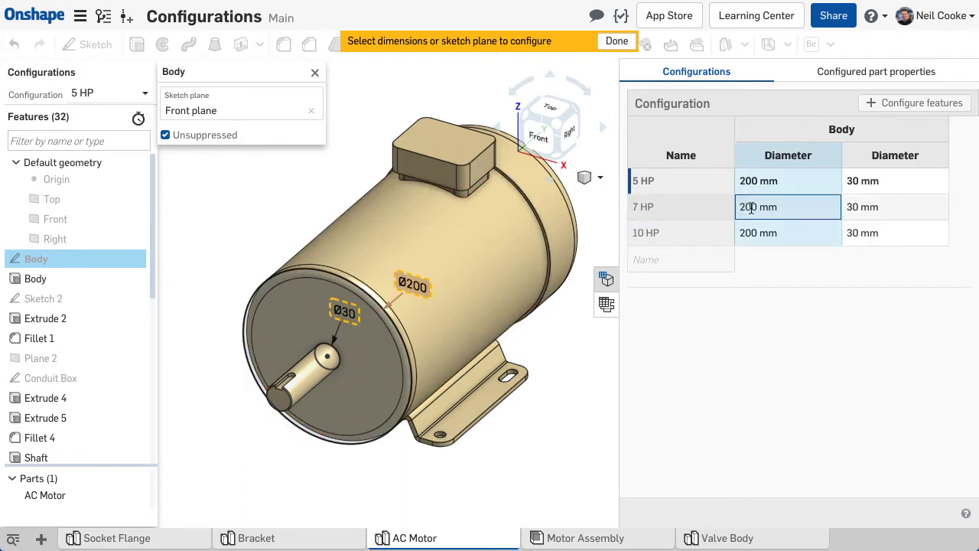
click(866, 207)
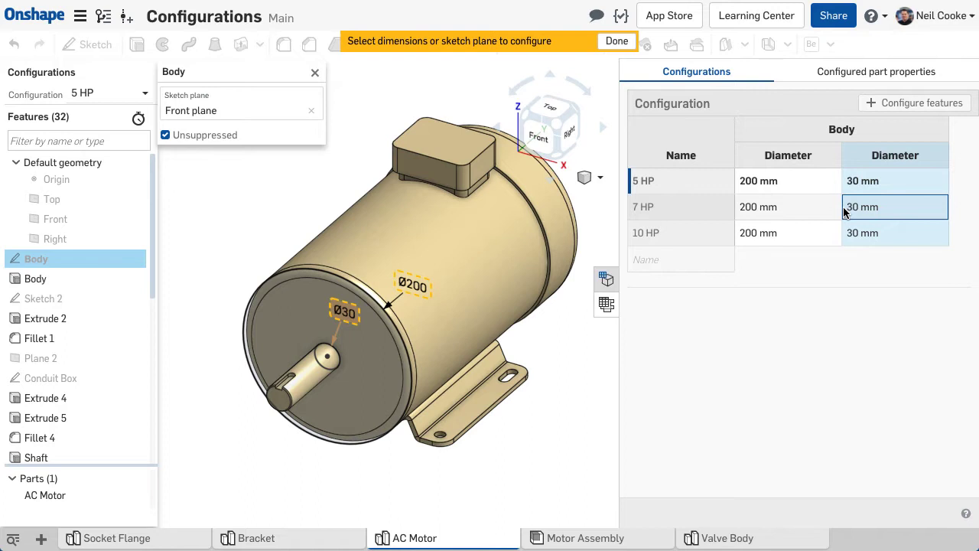
click(816, 212)
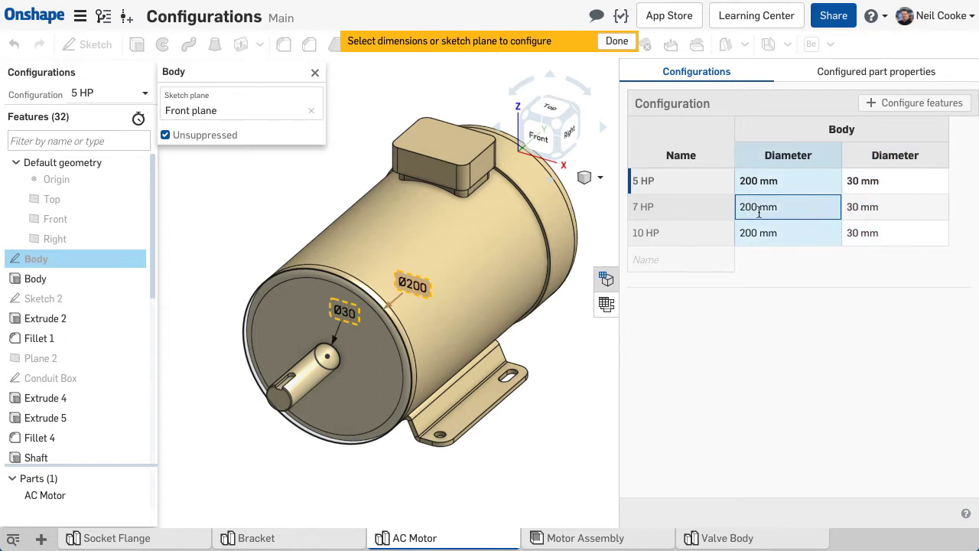
Step: Add the Body extrude's depth to the configuration table and finish selecting features to configure
click(102, 284)
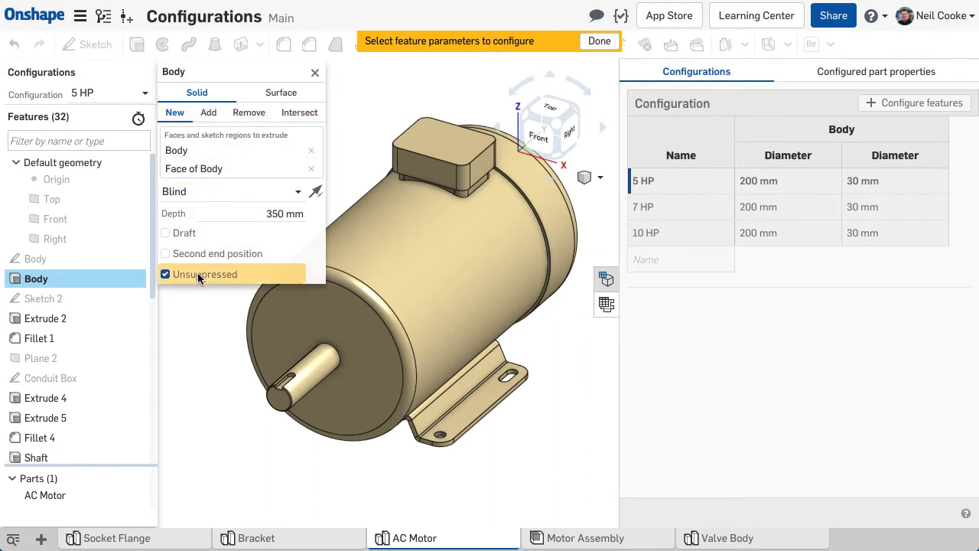
click(236, 221)
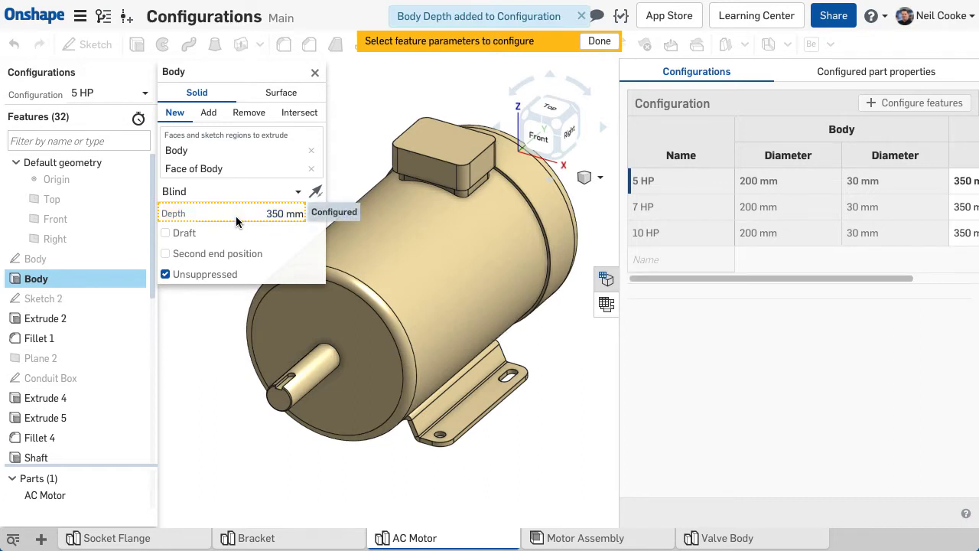
right_click(236, 221)
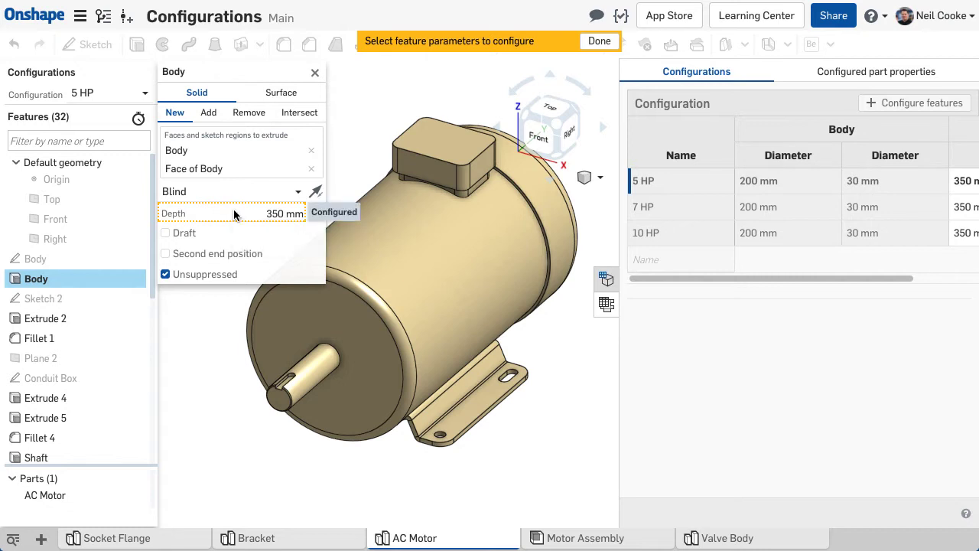
click(599, 41)
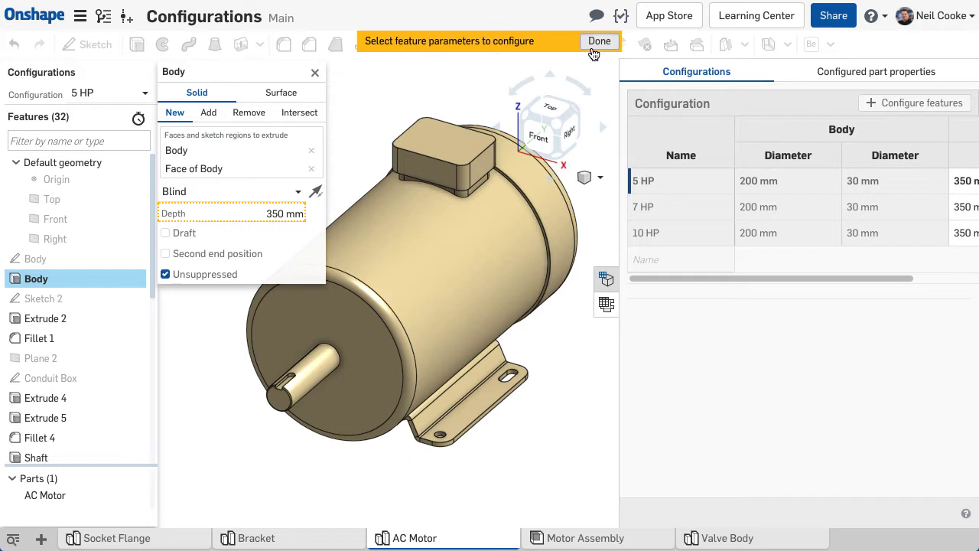
Step: Set the Body depth of the 5 HP configuration to 300 mm
click(933, 181)
double_click(958, 180)
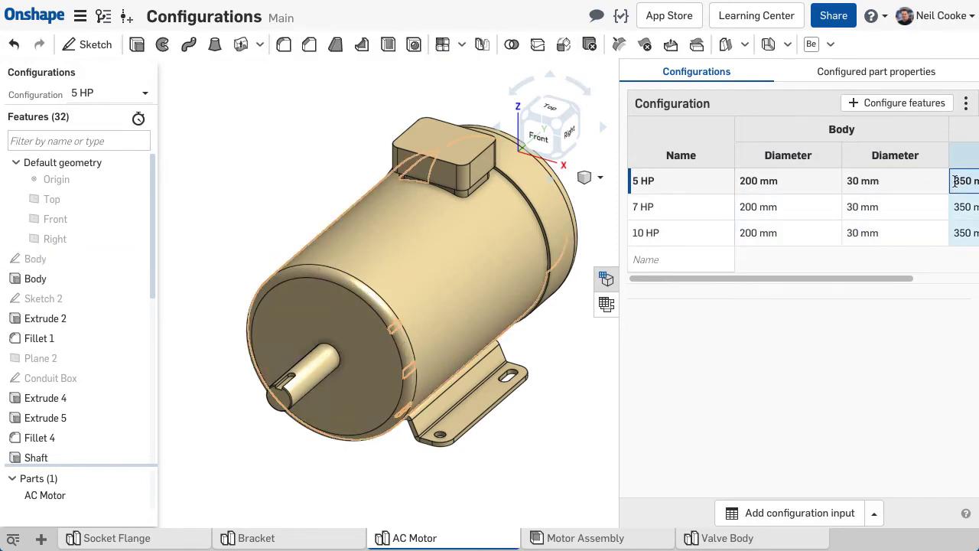
text(300)
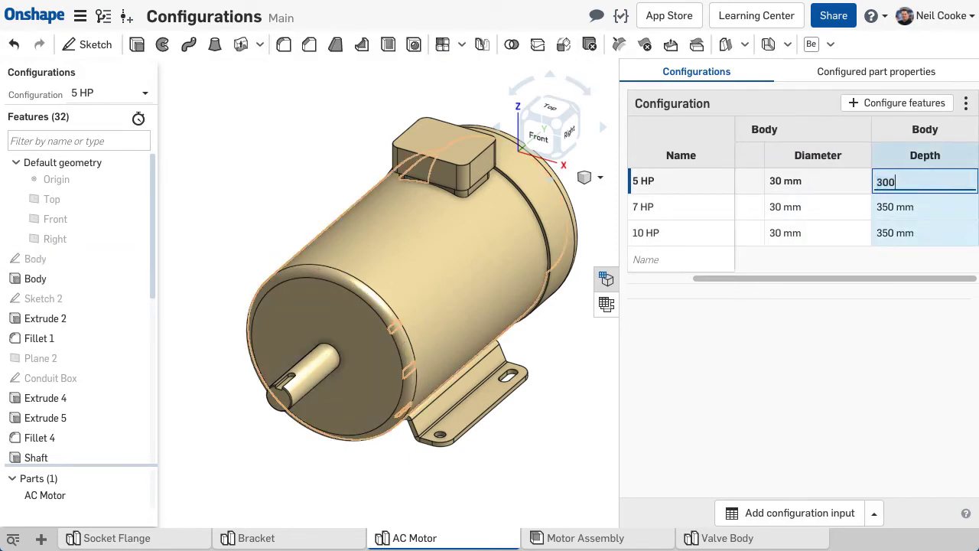
key(Return)
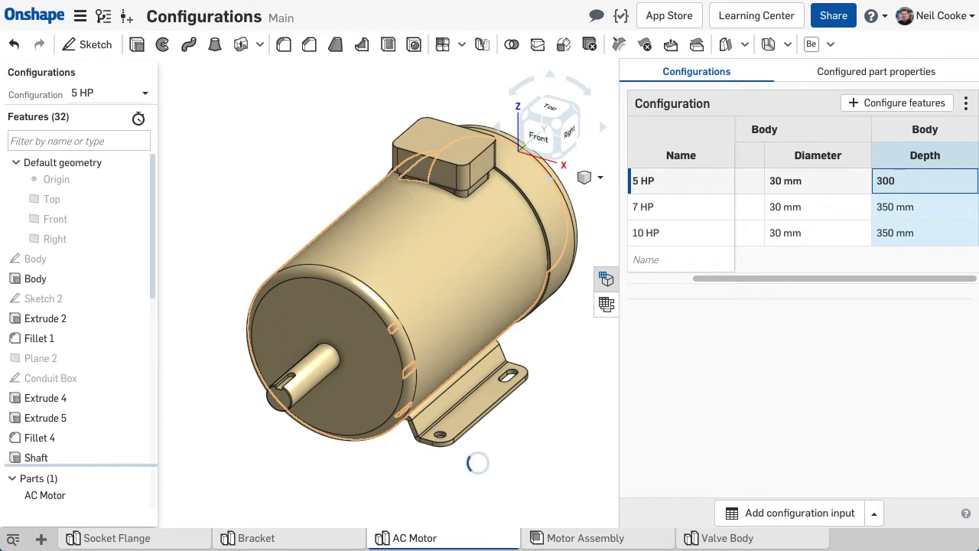
Step: Set the smaller Body diameter of the 7 HP configuration to 35 mm
double_click(818, 211)
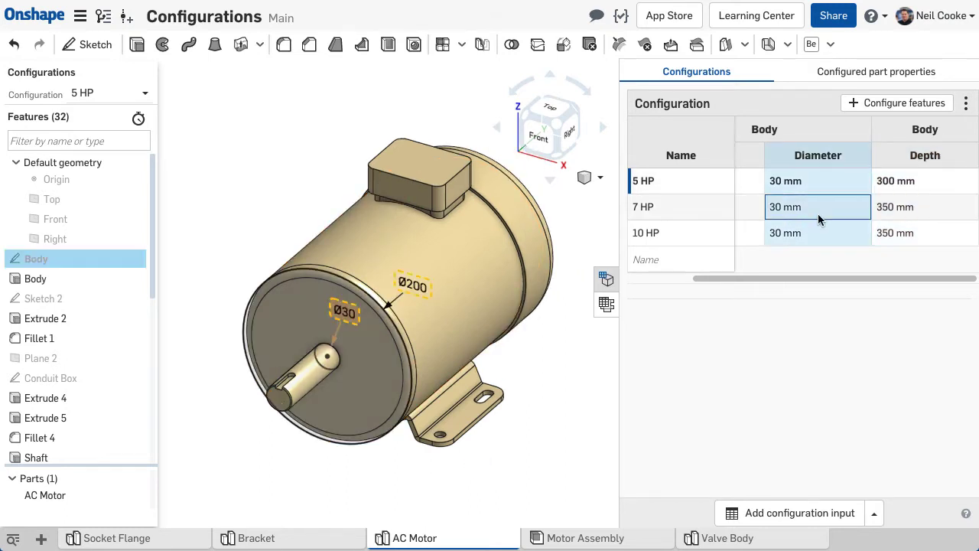
text(35)
key(Return)
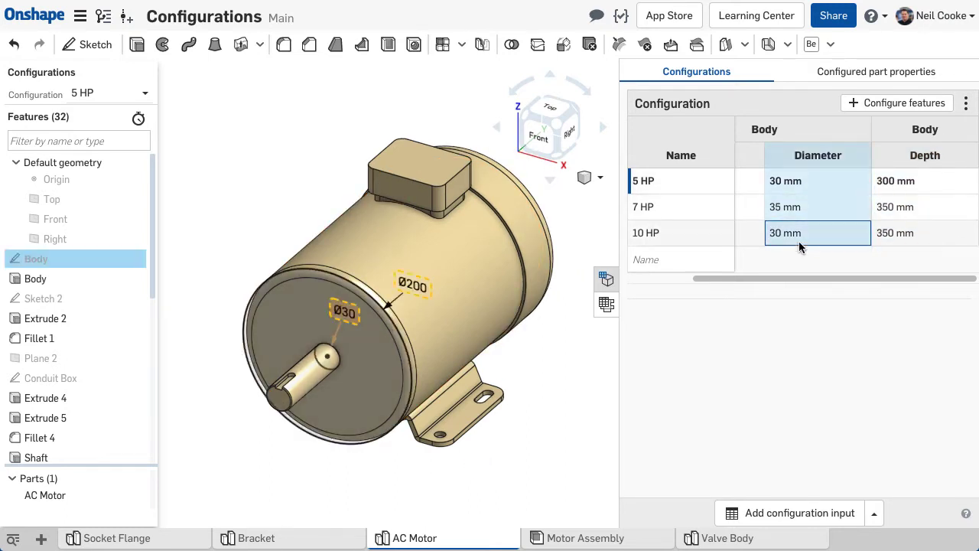
Step: Set the larger Body diameter of the 7 HP configuration to 225 mm
drag(769, 277, 704, 277)
click(788, 207)
double_click(788, 207)
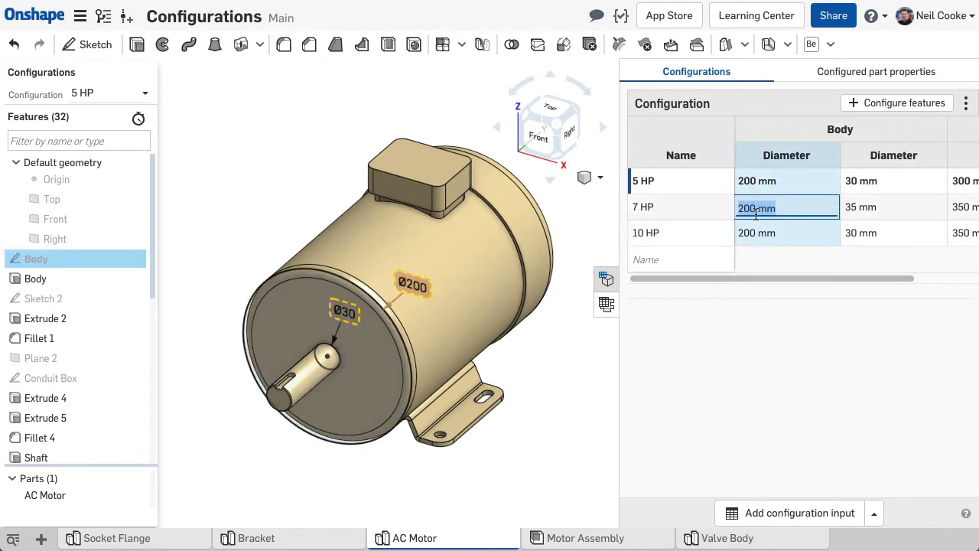
text(225)
key(Return)
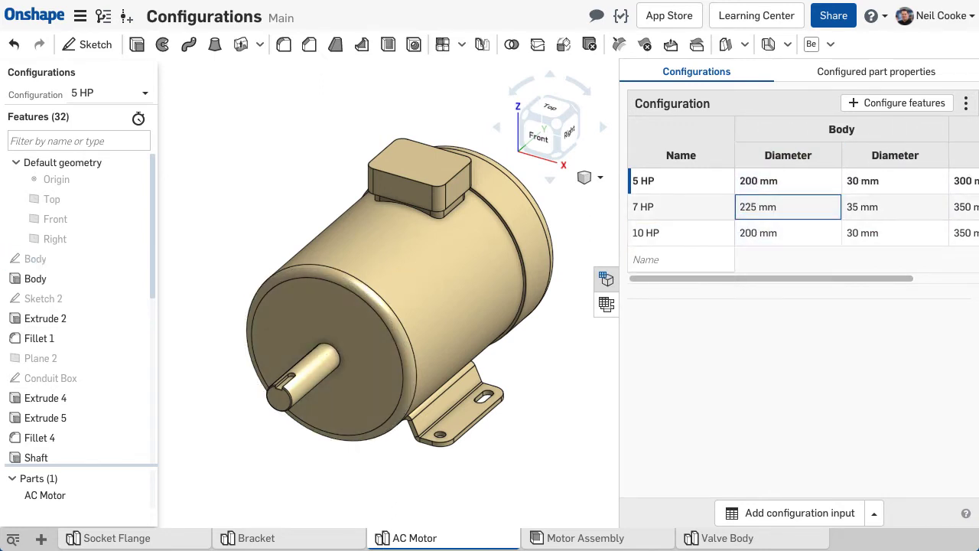
Step: Set the larger Body diameter of the 10 HP configuration to 250 mm
click(788, 232)
double_click(788, 233)
text(250)
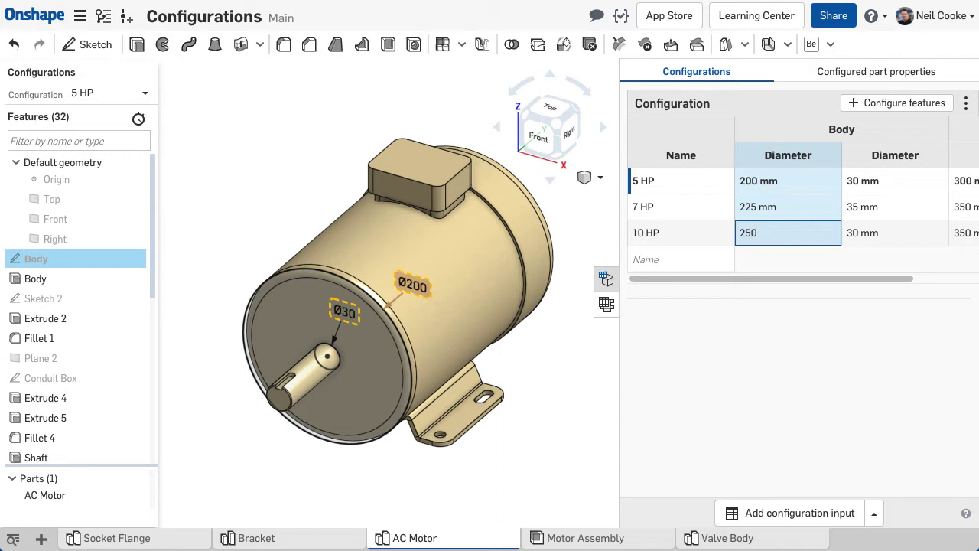
key(Return)
Step: Set the smaller Body diameter of the 10 HP configuration to 1.5 in
click(850, 233)
double_click(849, 233)
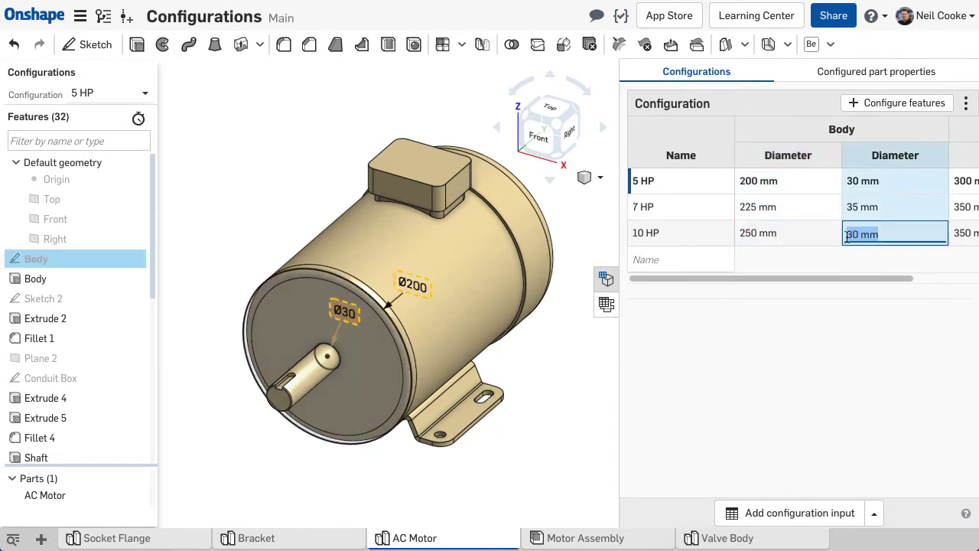
text(1.5 in)
key(Return)
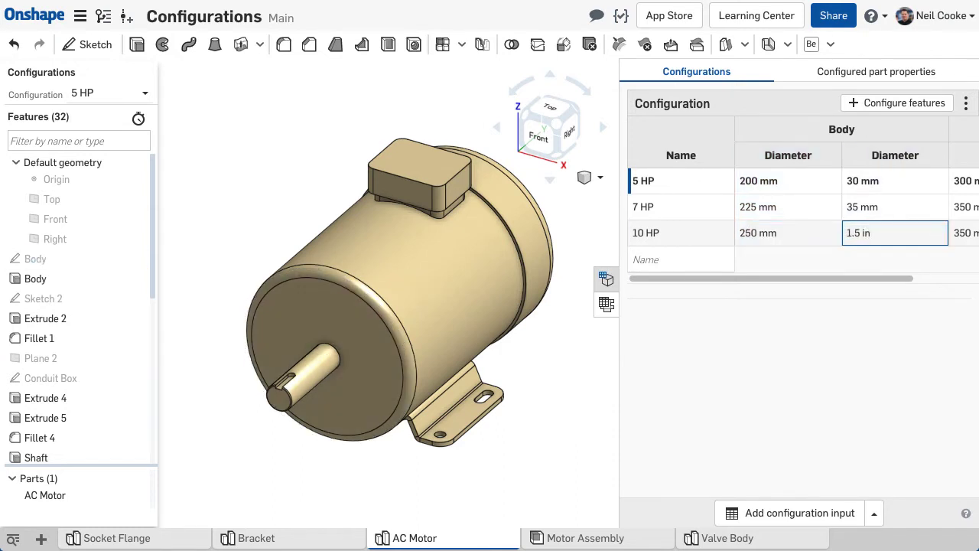
Step: Set the Body depth of the 10 HP configuration to 400 mm
drag(870, 279, 935, 280)
click(900, 233)
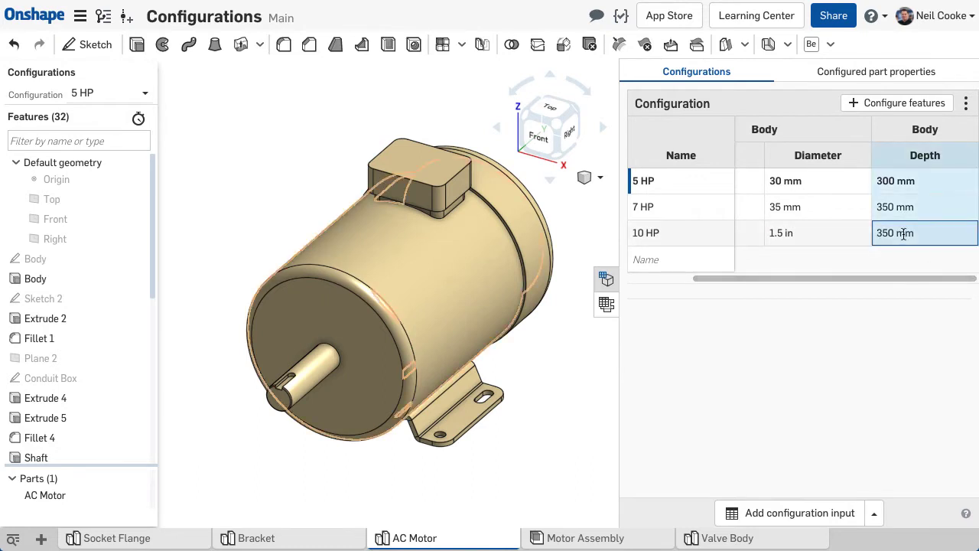
double_click(900, 233)
text(400)
key(Return)
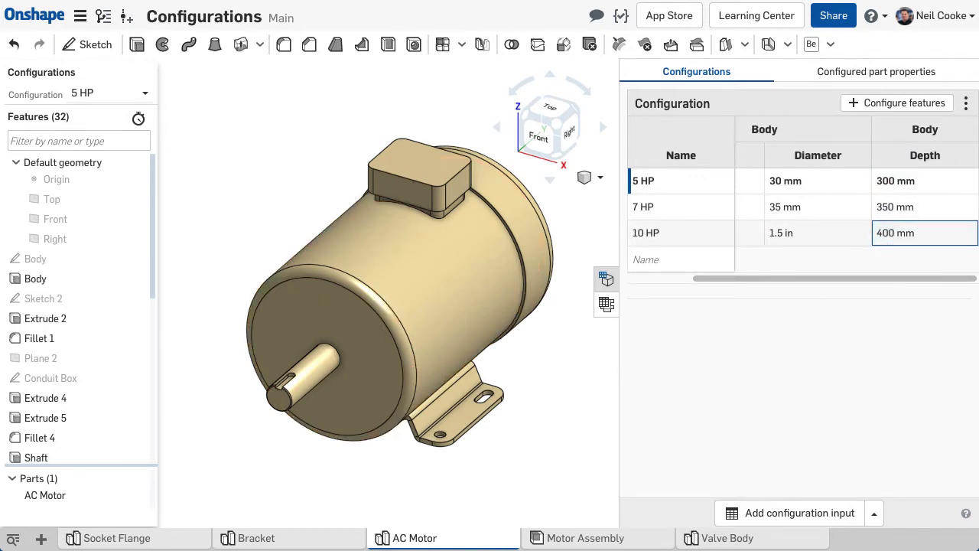
drag(876, 279, 792, 278)
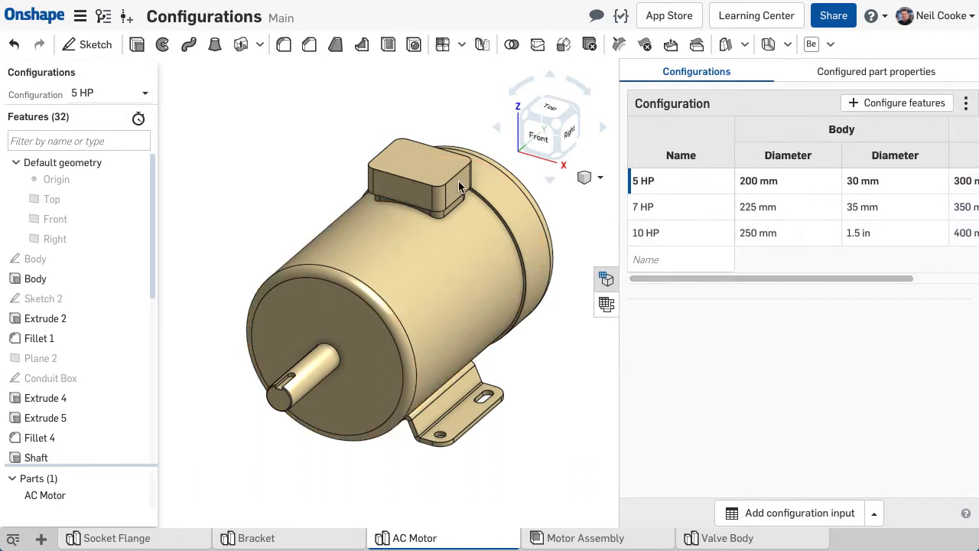
Step: Preview the motor in the 7 HP configuration and in the 10 HP configuration
click(145, 94)
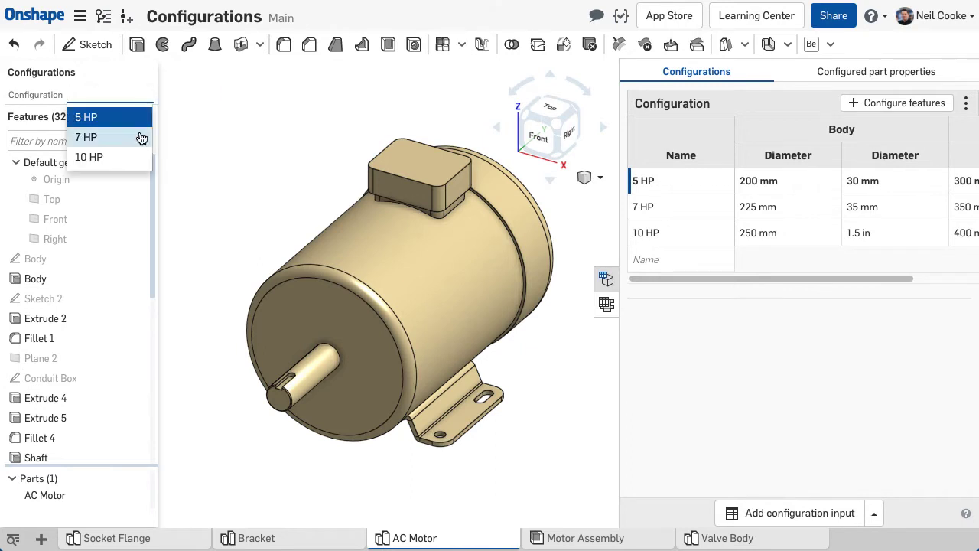
click(140, 136)
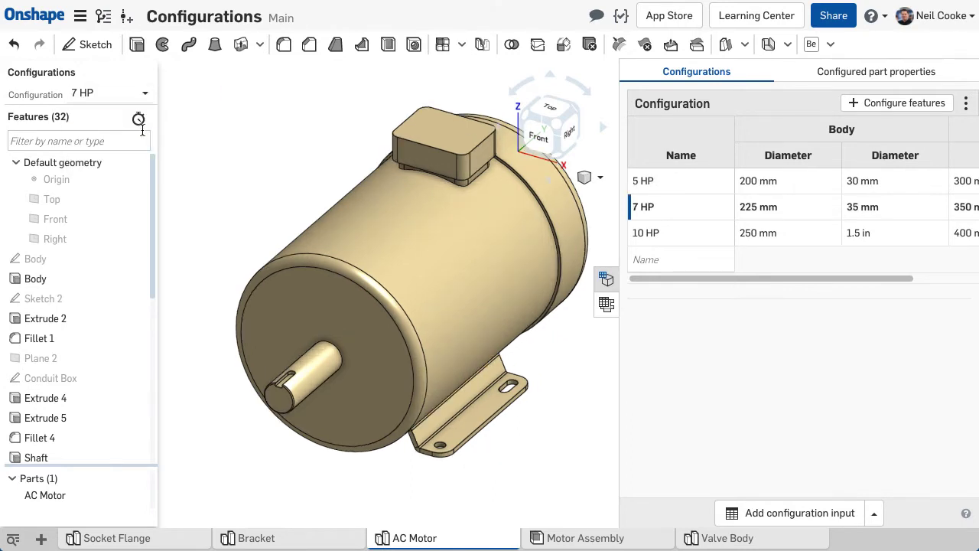
click(680, 236)
right_click(679, 236)
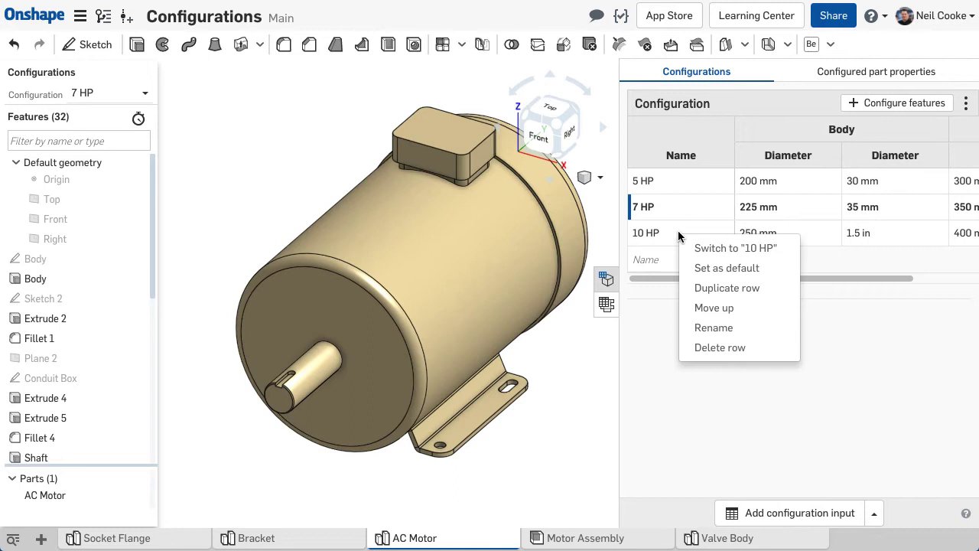
click(688, 251)
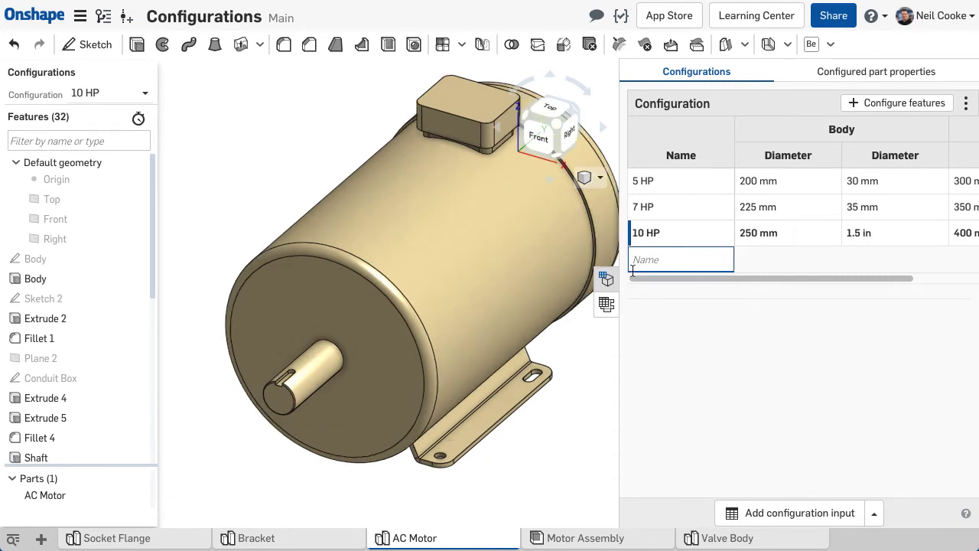
Step: Hide the configuration table and inspect the motor's mounting foot, conduit box and shaft faces, clearing the selection at the end
click(607, 278)
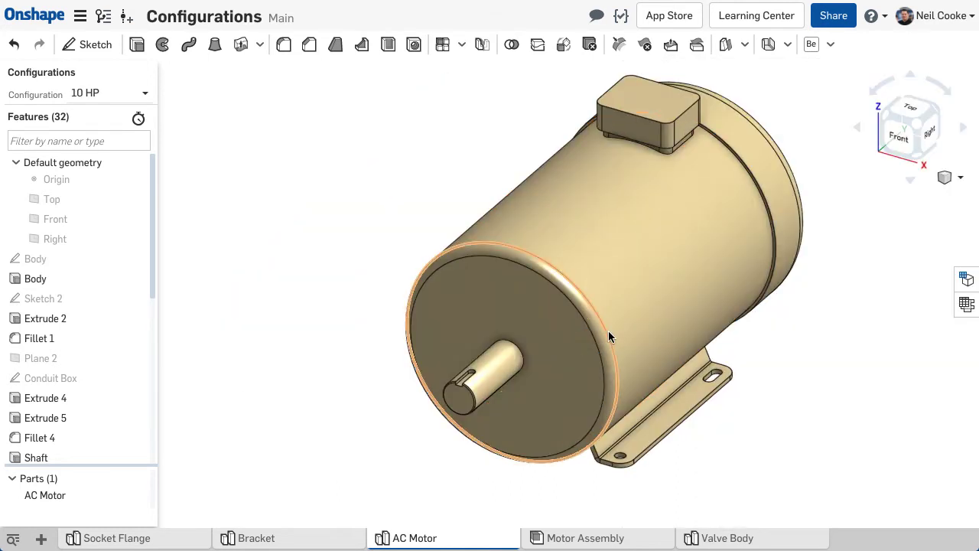
click(667, 412)
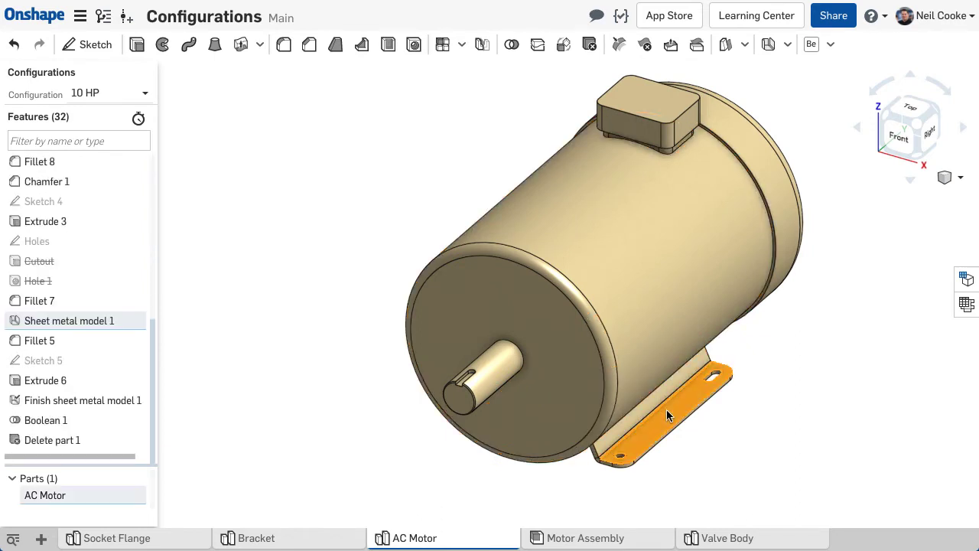
click(661, 127)
click(509, 369)
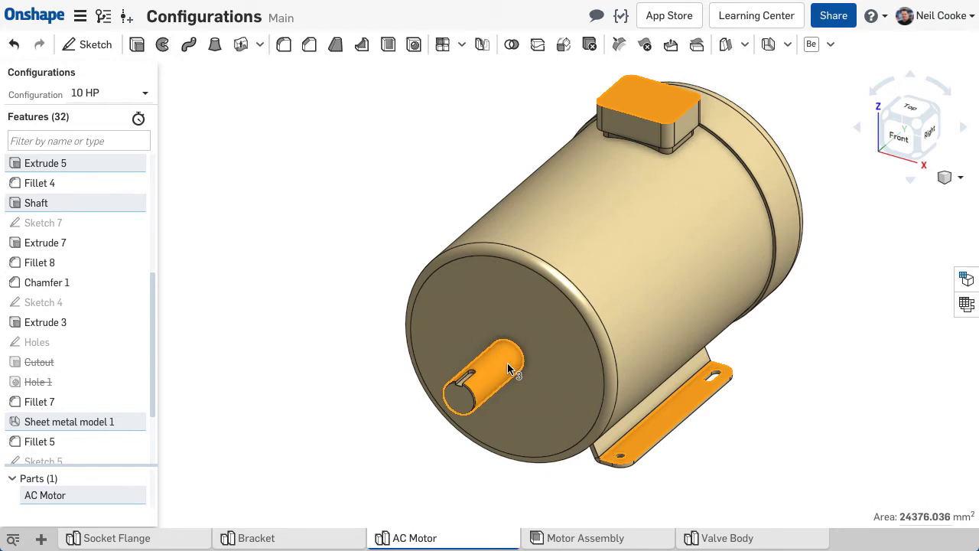
click(834, 325)
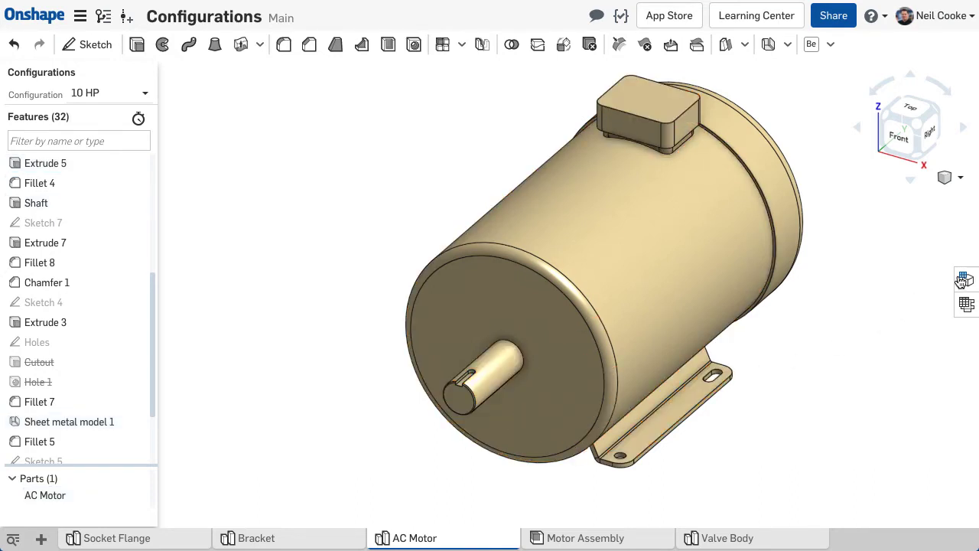
Step: Show the configuration table again and switch the motor to the 5 HP configuration
click(965, 279)
click(719, 177)
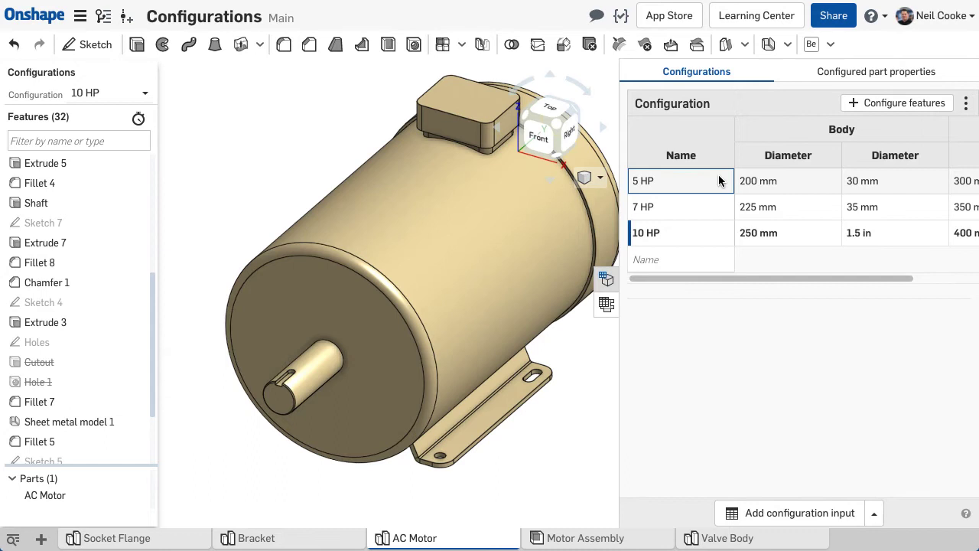
click(712, 208)
click(706, 234)
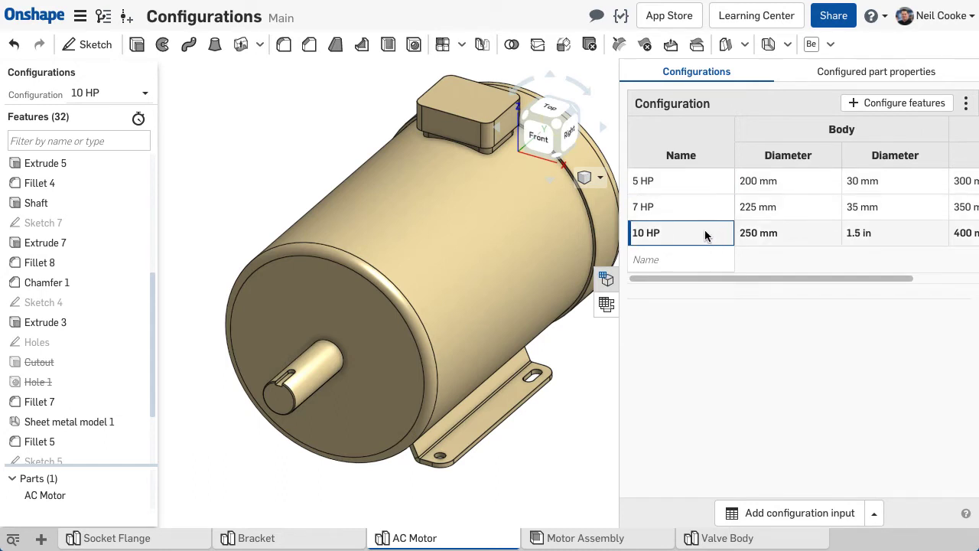
click(701, 255)
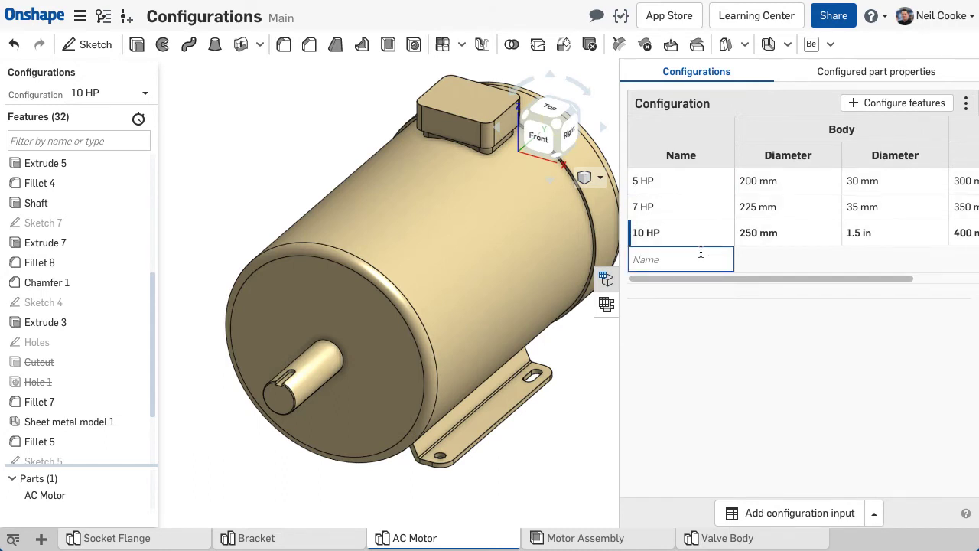
right_click(685, 181)
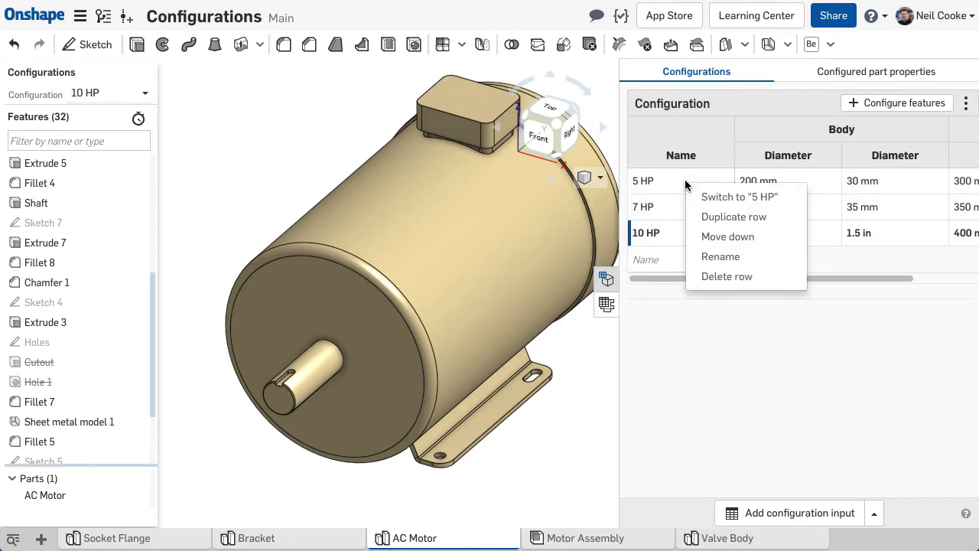
key(Escape)
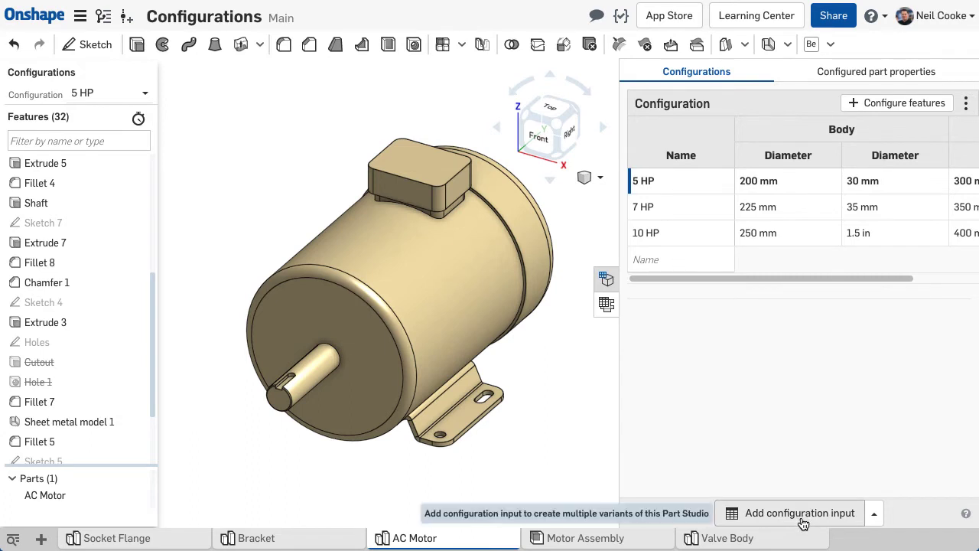
Step: Add a second list-type configuration input and name it Conduit
click(872, 513)
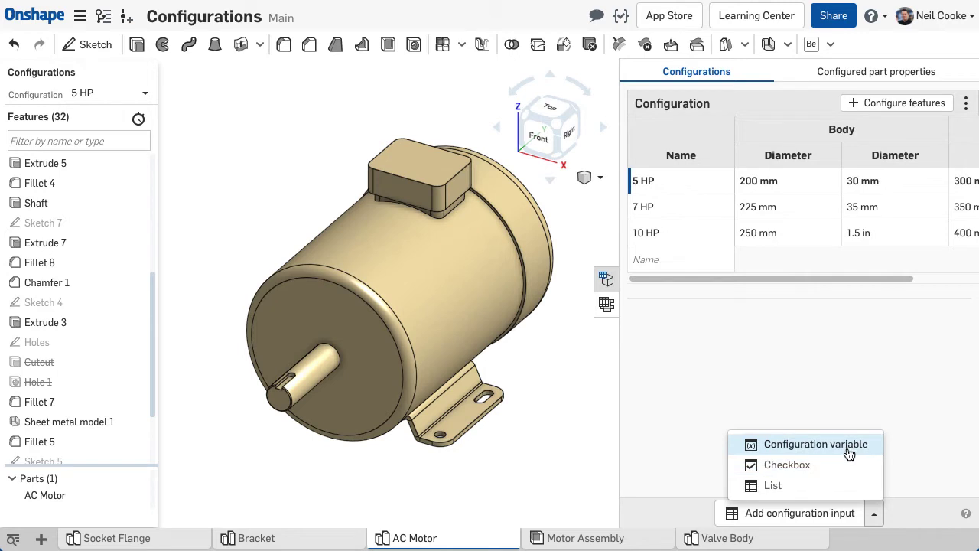
click(842, 487)
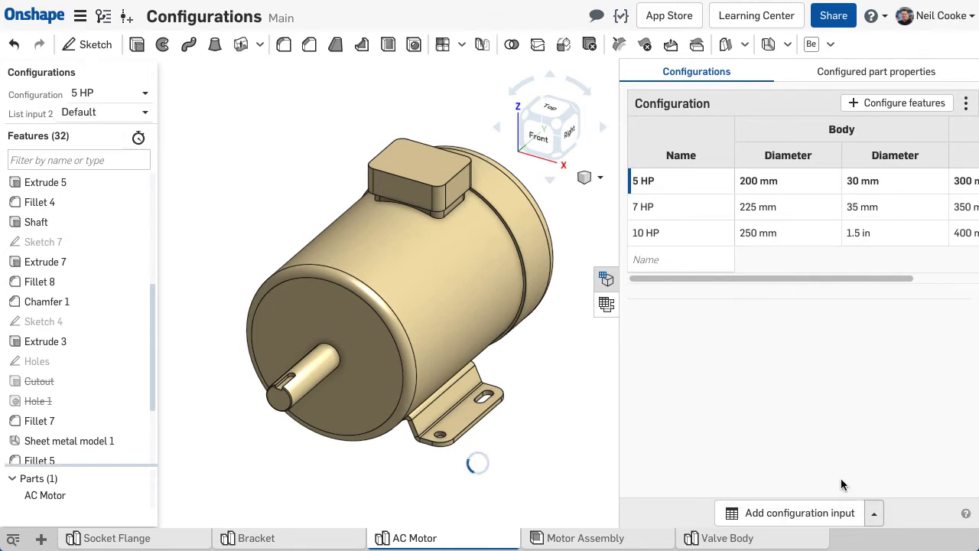
click(686, 321)
text(Conduit)
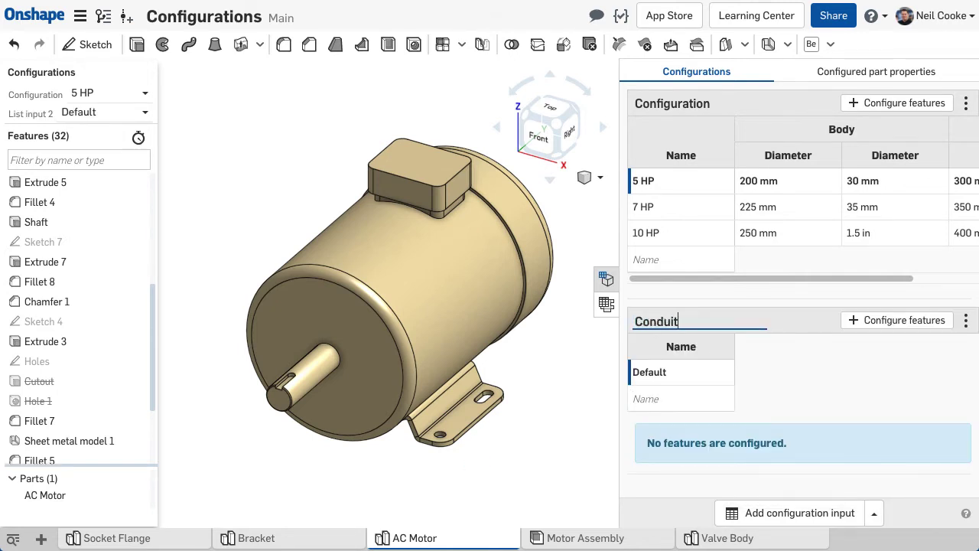
key(Return)
Step: Rename the Default option of the Conduit input to Top
click(694, 376)
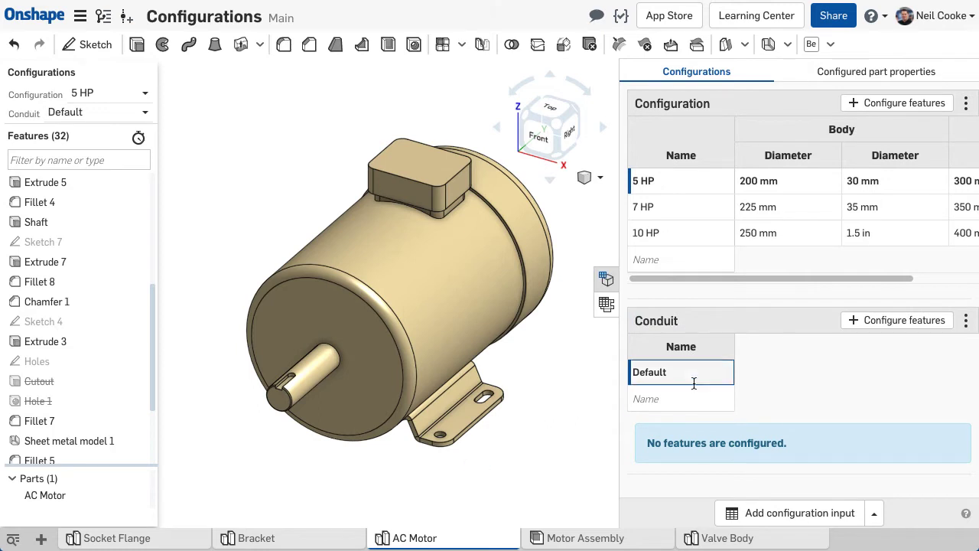
double_click(680, 378)
text(Top)
key(Return)
Step: Add the options Right and Left to the Conduit input
click(681, 394)
text(Righ)
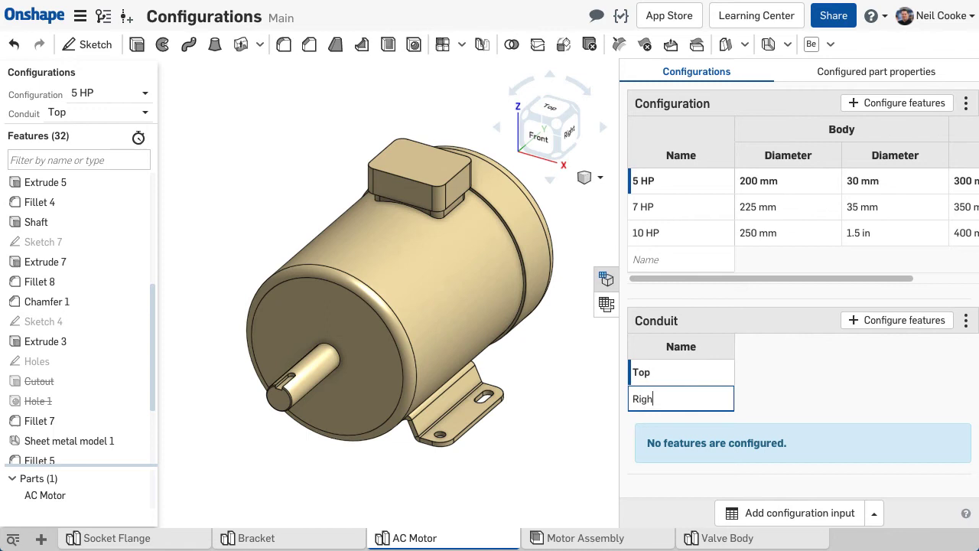
text(t)
key(Return)
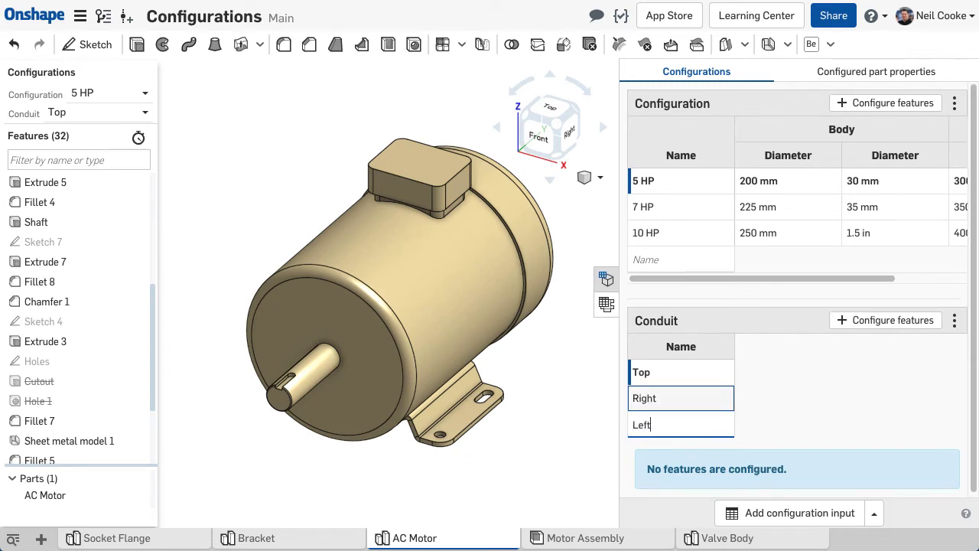
text(Left)
key(Return)
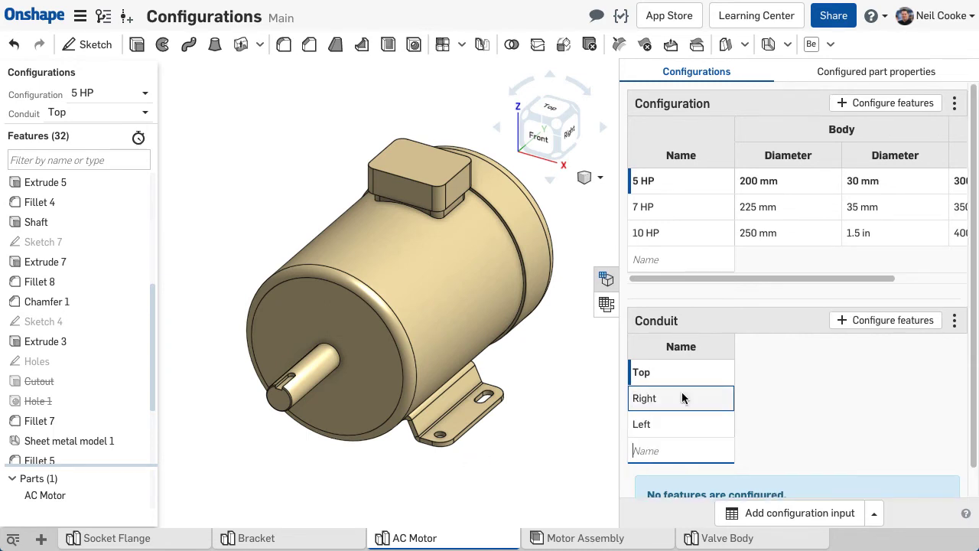
Step: Add the Conduit Box sketch's 90° angle dimension to the Conduit input as a configured parameter
click(856, 328)
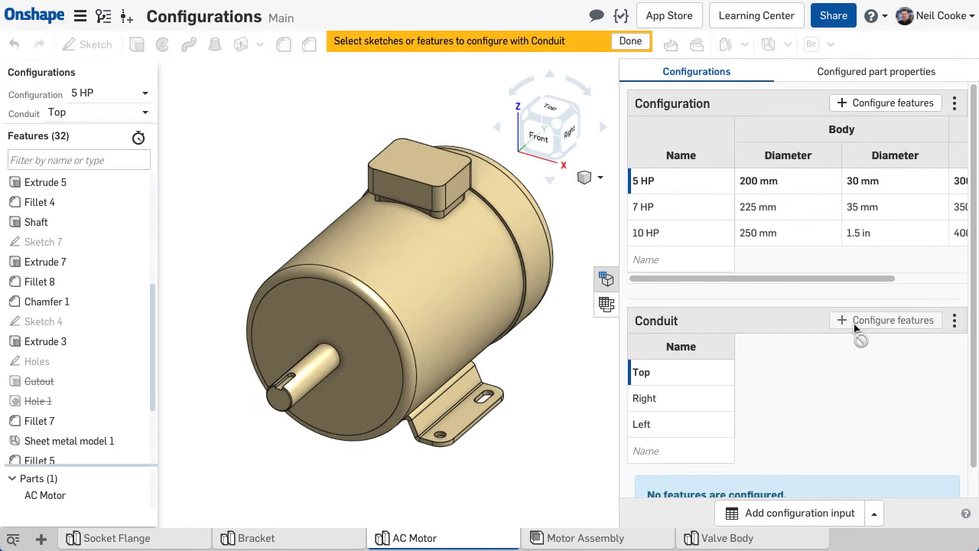
scroll(147, 283, up, 4)
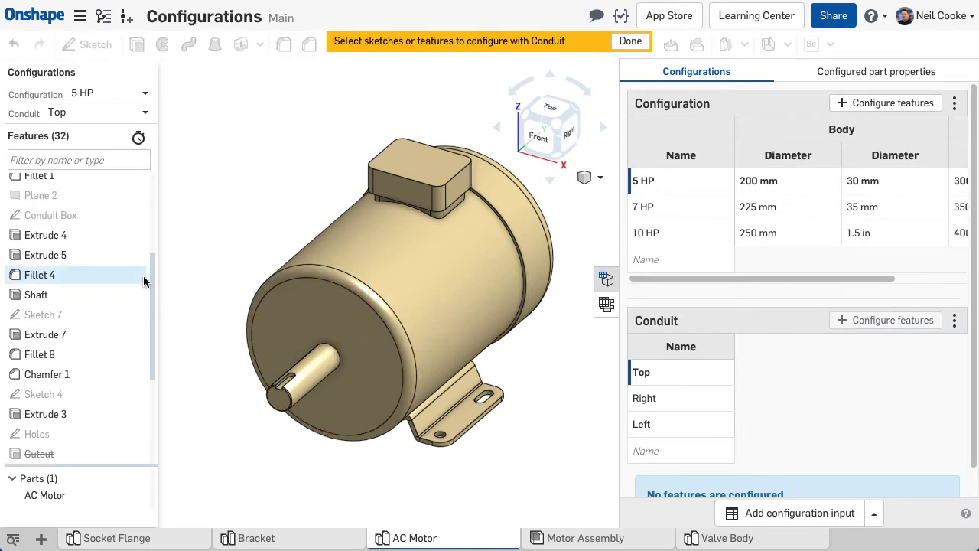
scroll(147, 237, up, 2)
click(105, 341)
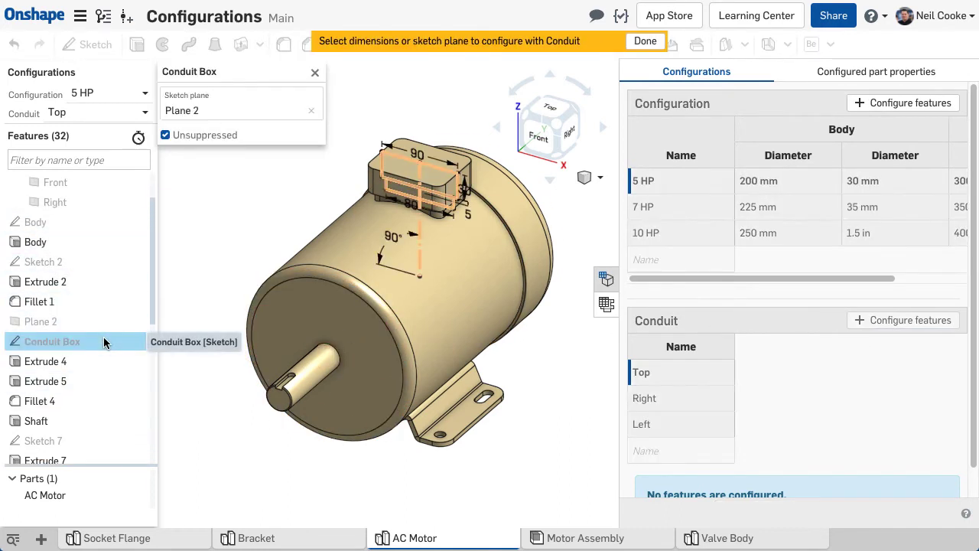
click(384, 238)
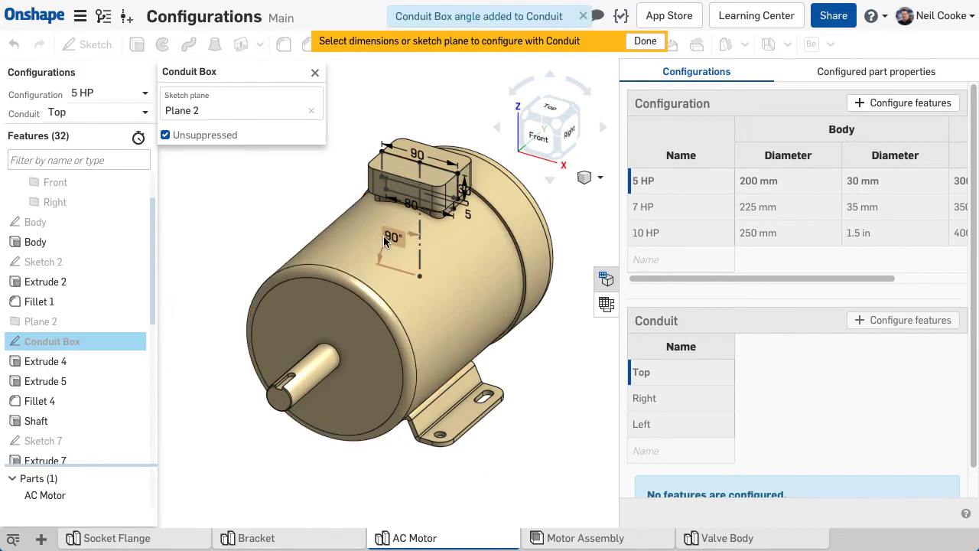
Step: Set the Conduit Box angle of the Right option to 180 deg
click(738, 423)
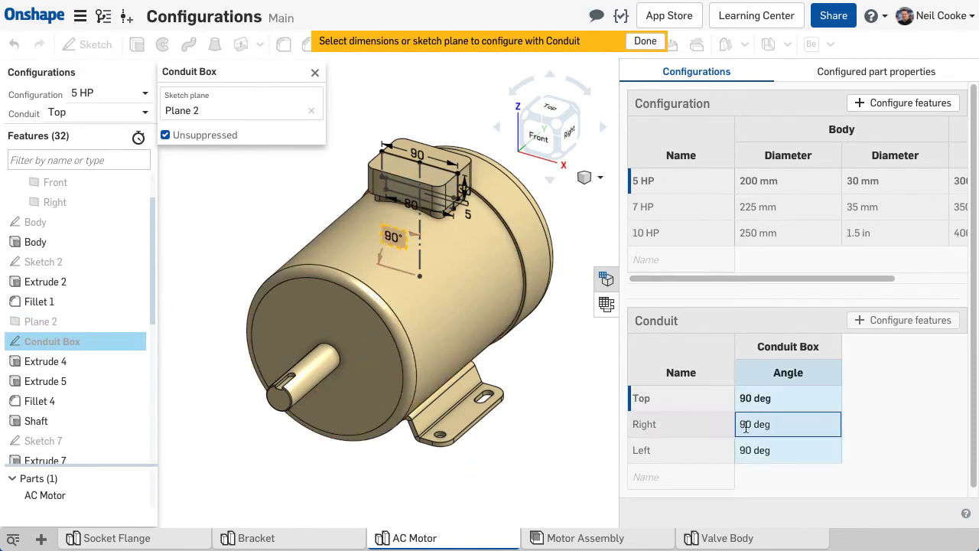
click(737, 425)
text(180)
key(Return)
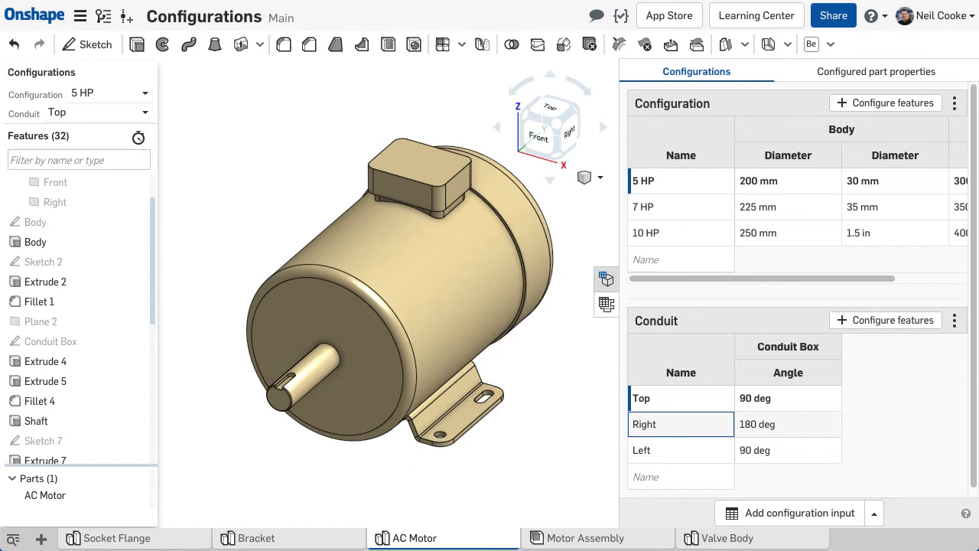
Step: Set the Conduit Box angle of the Left option to 0 deg
click(740, 446)
click(739, 448)
text(0)
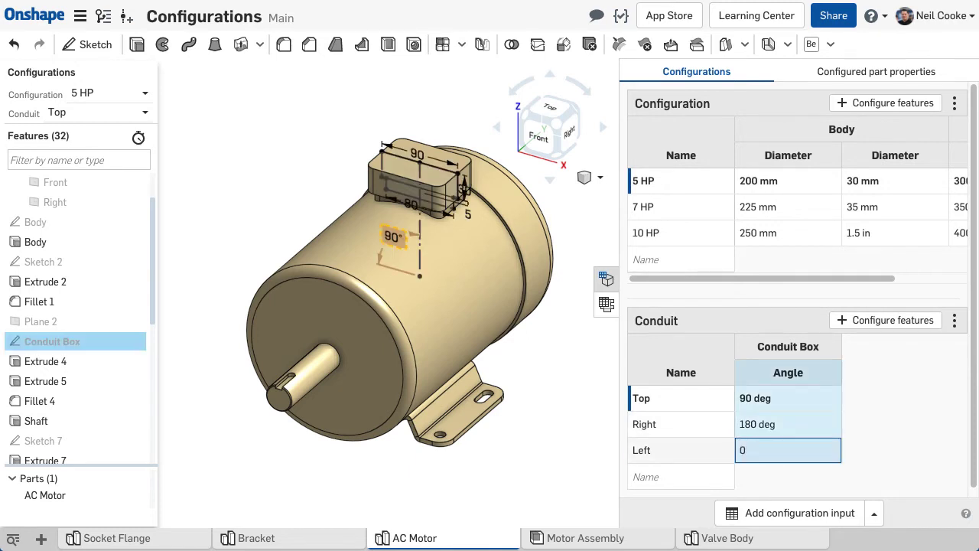
key(Return)
Step: Switch the motor to the Right conduit option and then to the Left one to check the box placement
right_click(704, 425)
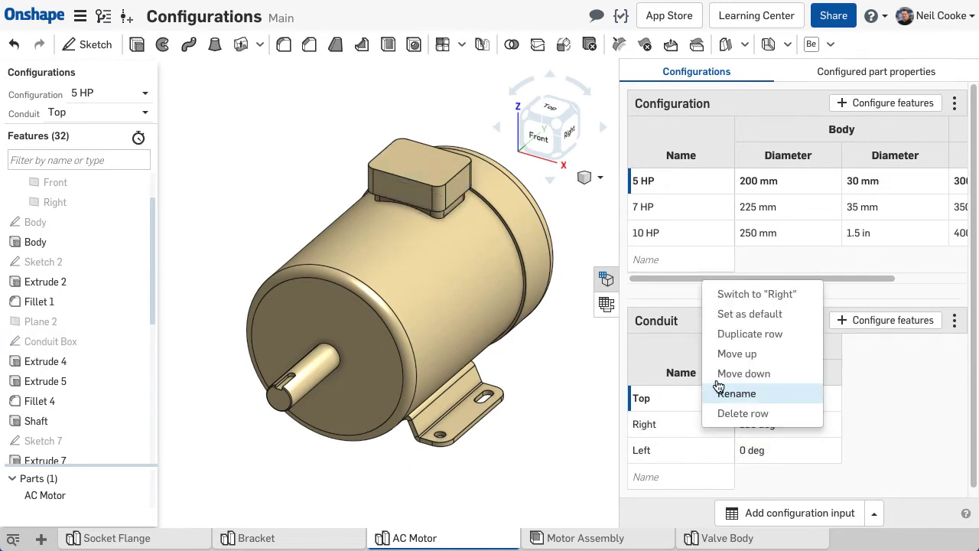
click(721, 300)
right_click(699, 448)
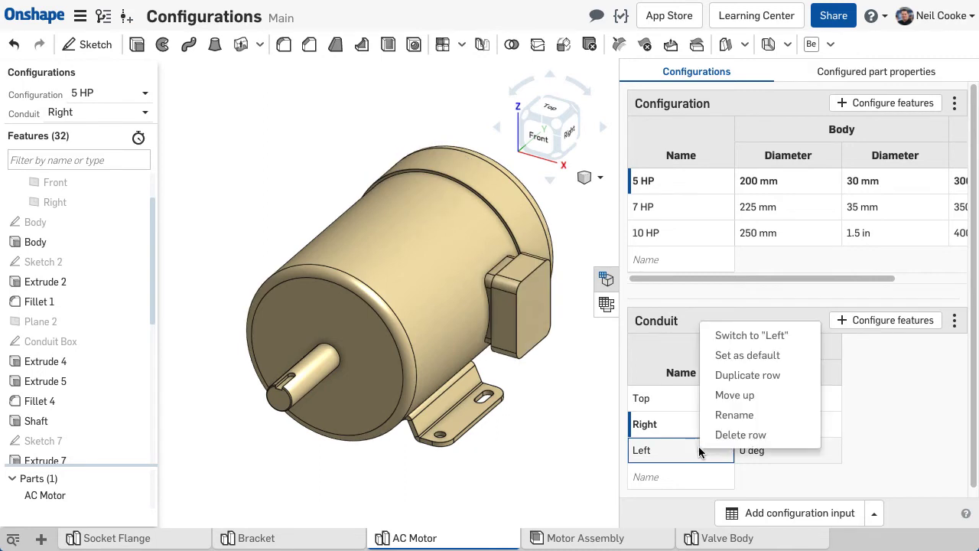
click(733, 335)
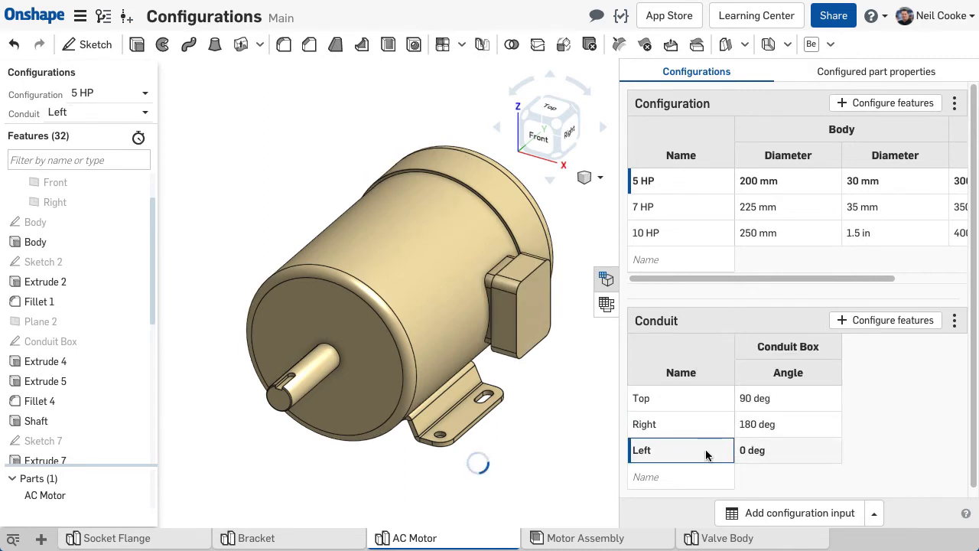
Step: Add another list configuration input and name it Mount type
click(751, 514)
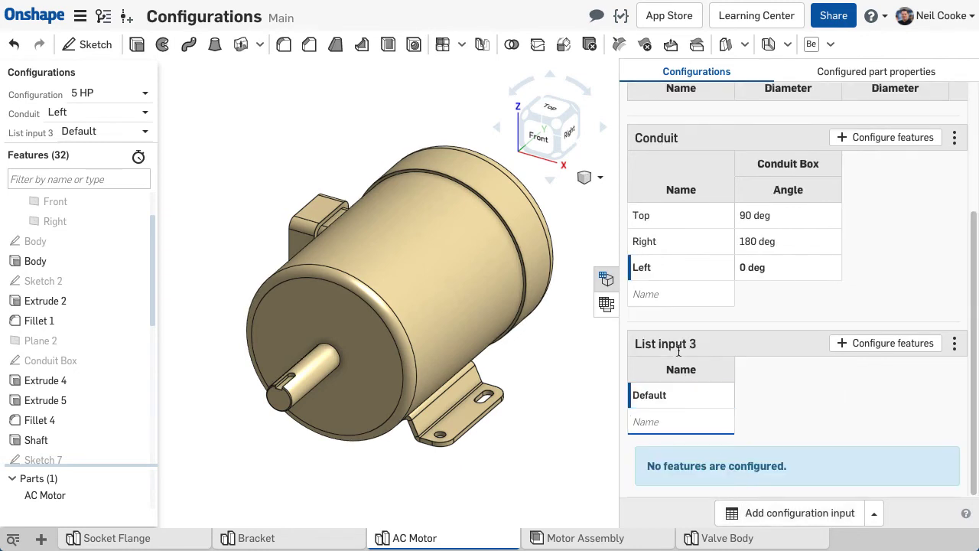
click(678, 346)
text(Mount type)
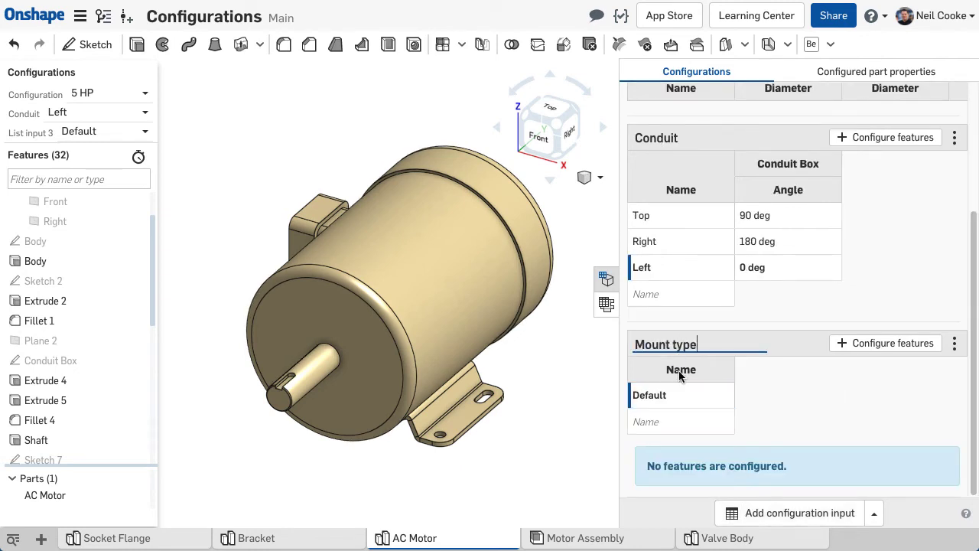
Step: Rename the Default option of the Mount type input to Foot and add a Face option
click(678, 395)
click(674, 390)
text(Foot)
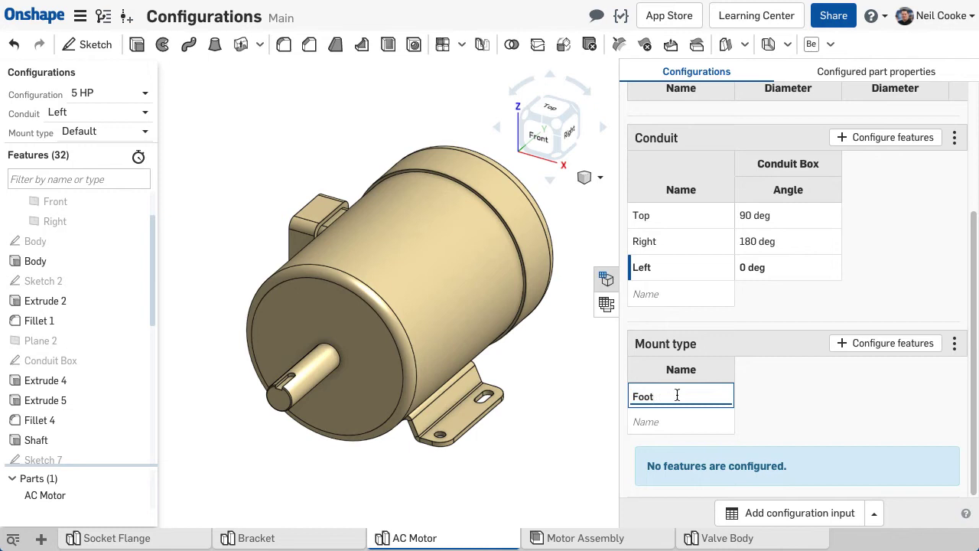
key(Return)
text(Face)
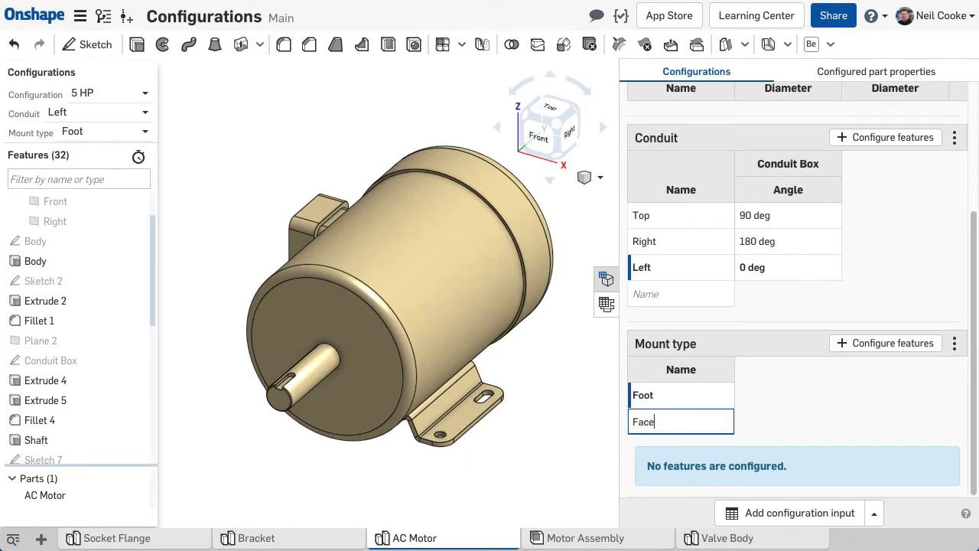
key(Return)
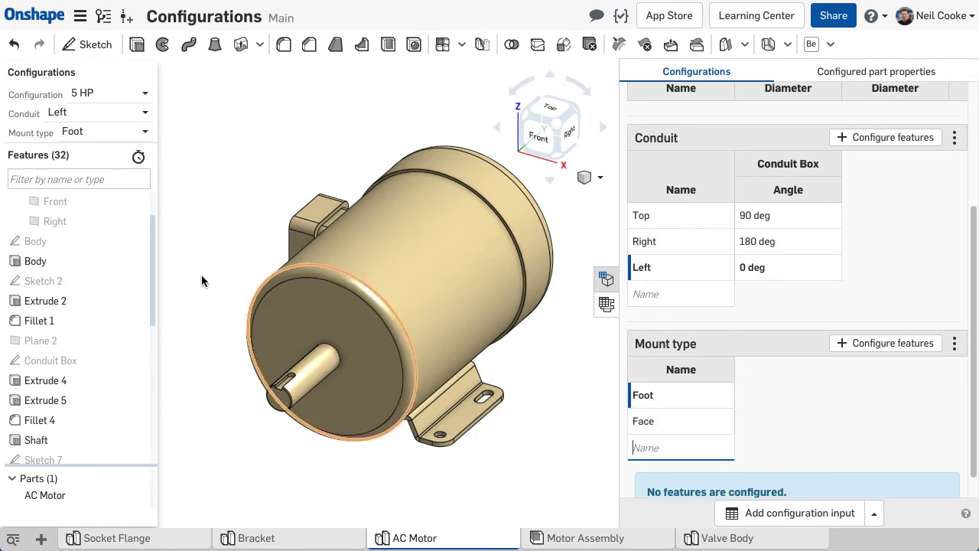
Step: Configure the suppression of all features from Cutout through Boolean 1 with the Mount type input
drag(154, 254, 159, 396)
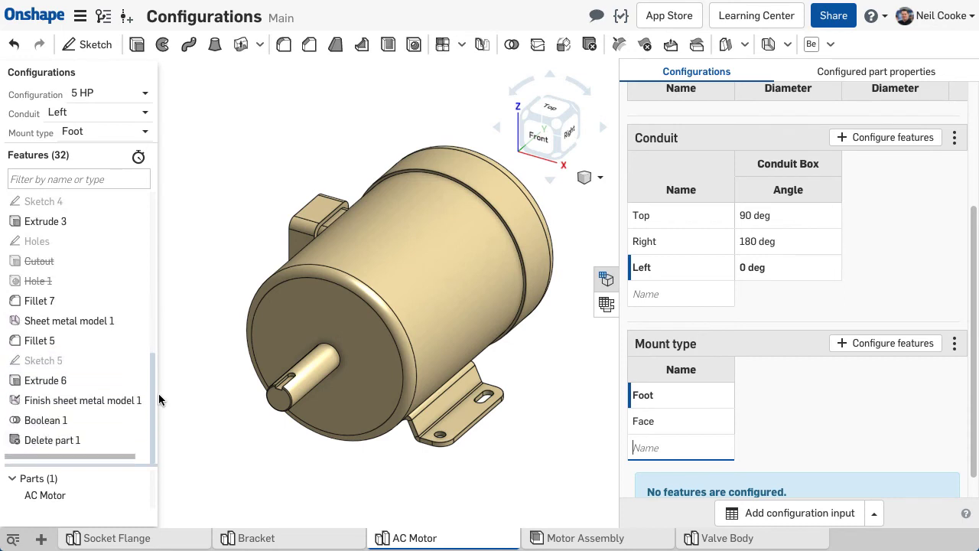
click(66, 262)
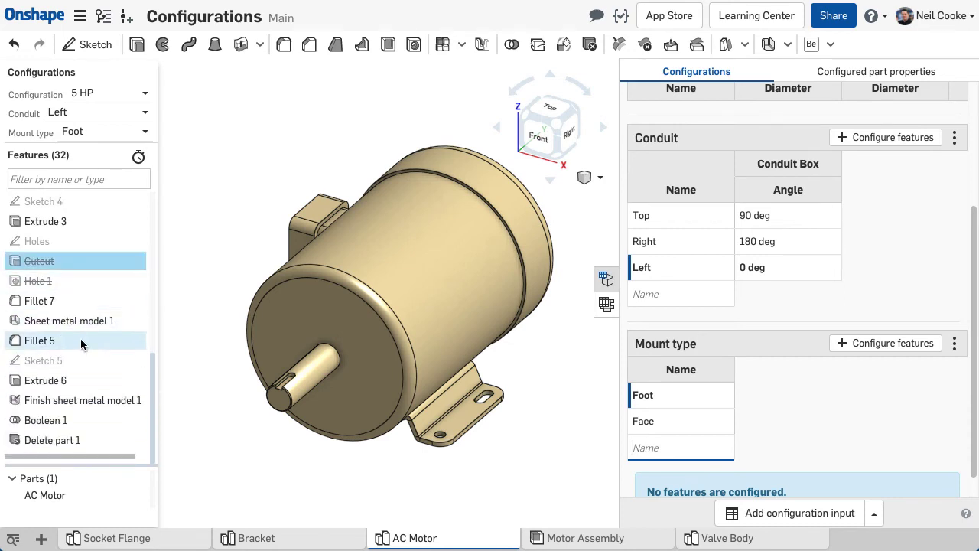
shift+click(88, 419)
right_click(88, 419)
mouse_move(165, 483)
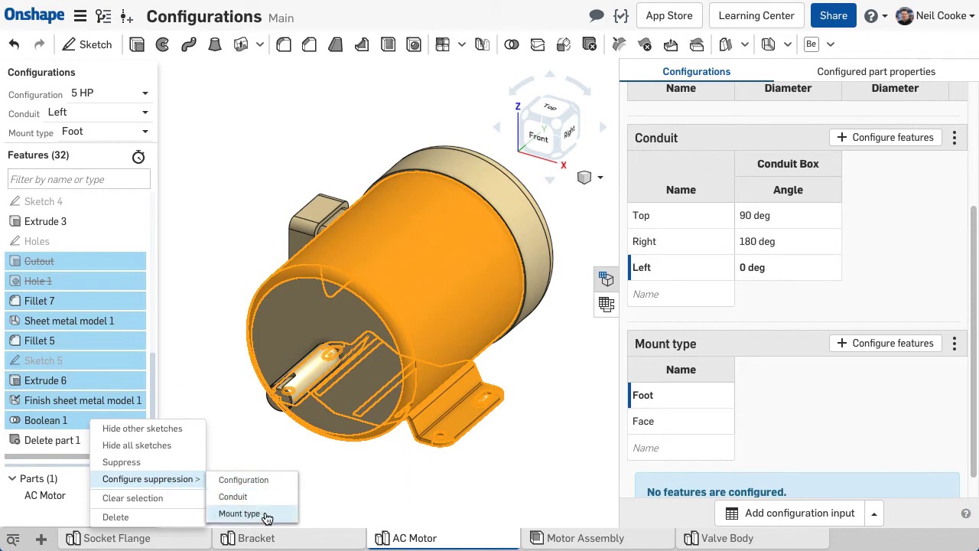
click(239, 514)
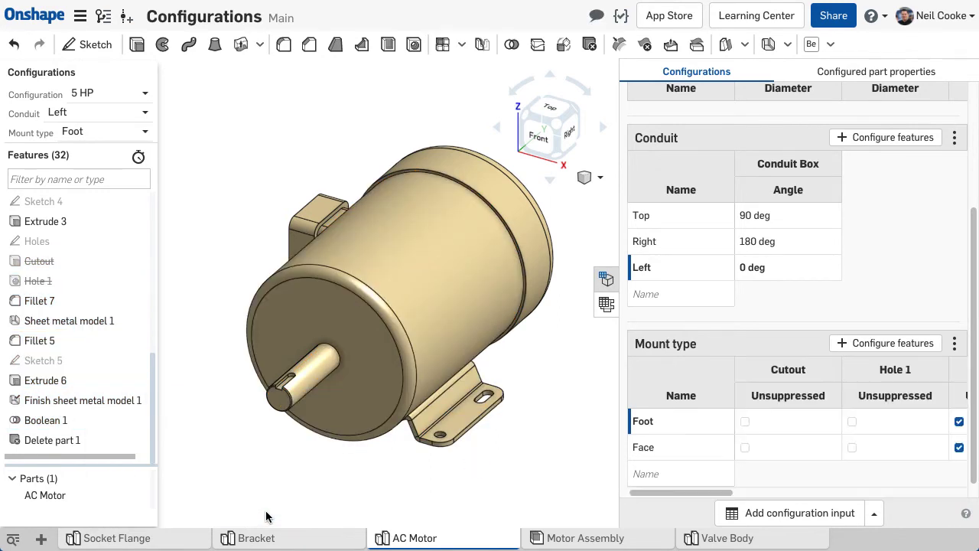
Step: For the Face option, unsuppress Cutout and Hole 1, suppress Fillet 7 through Boolean 1, and switch the motor to Face
click(745, 447)
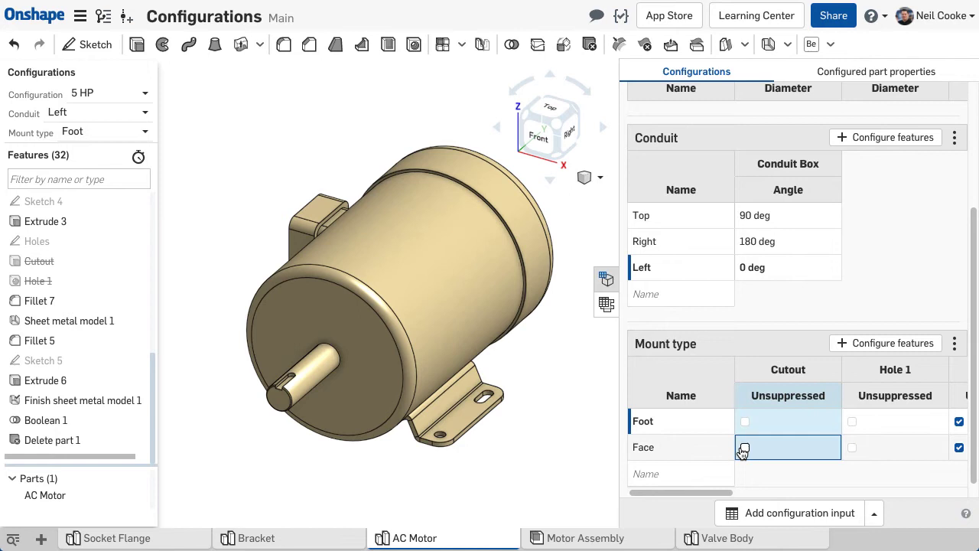
click(852, 447)
scroll(842, 452, right, 3)
scroll(805, 453, right, 5)
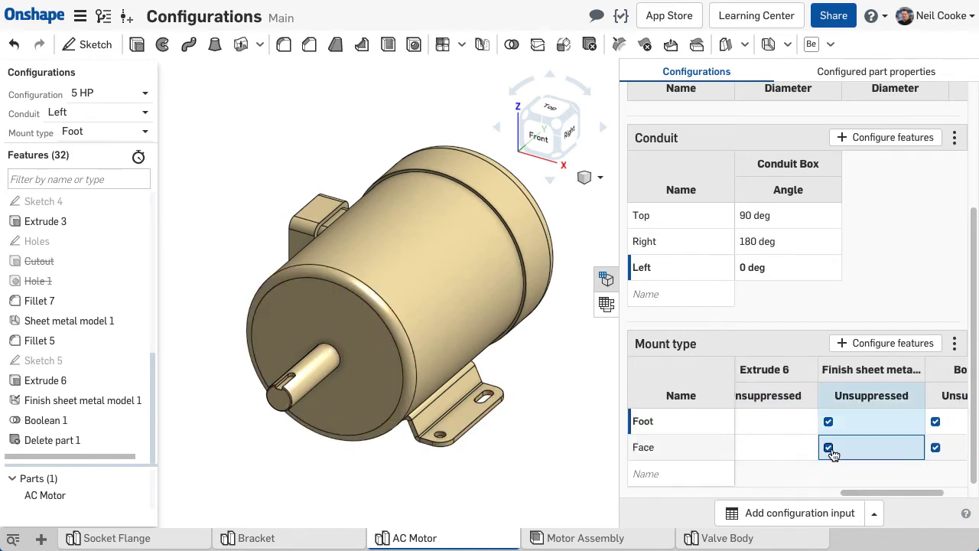
drag(926, 494, 683, 493)
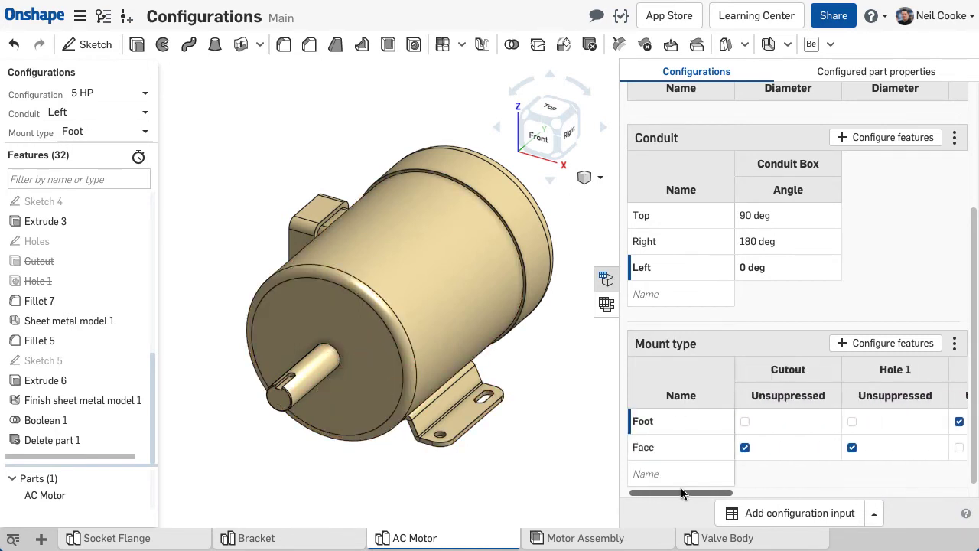
right_click(668, 450)
click(692, 339)
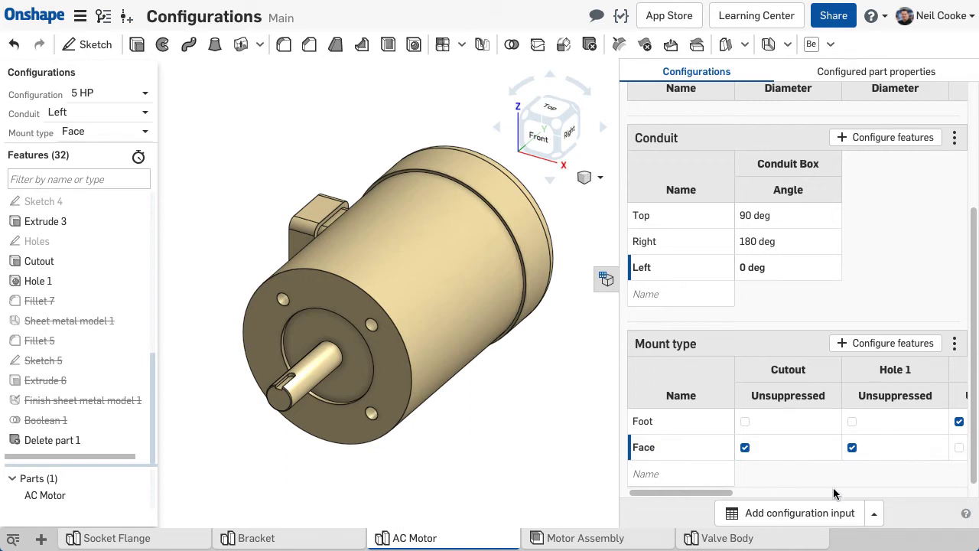
Step: Add a length-type configuration variable named Length with a default of 100 mm, a minimum of 100 mm and a maximum of 200 mm
click(874, 512)
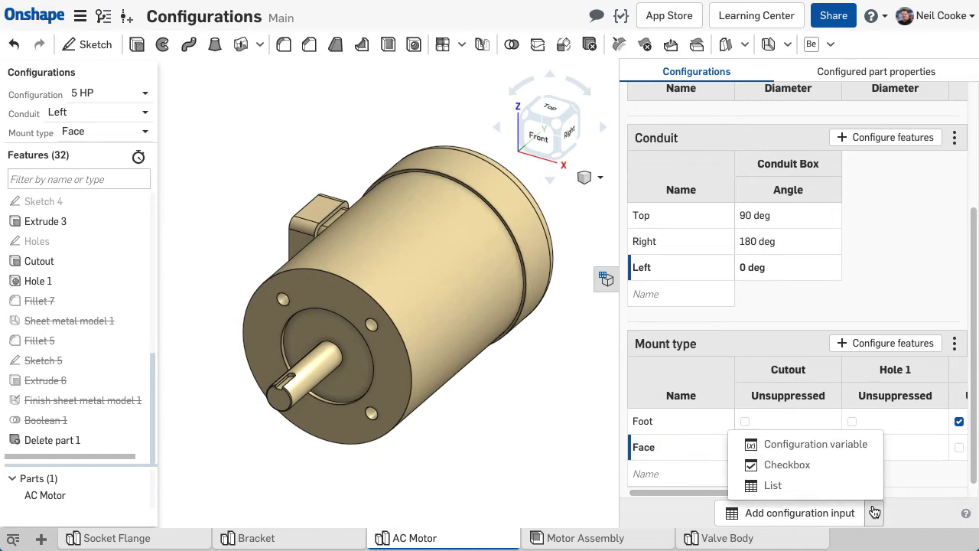
click(869, 452)
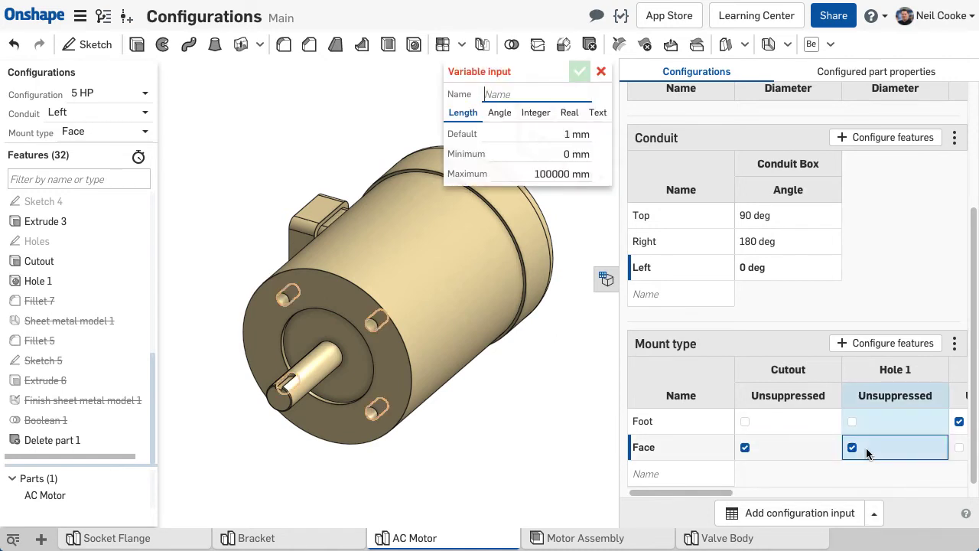
text(Length)
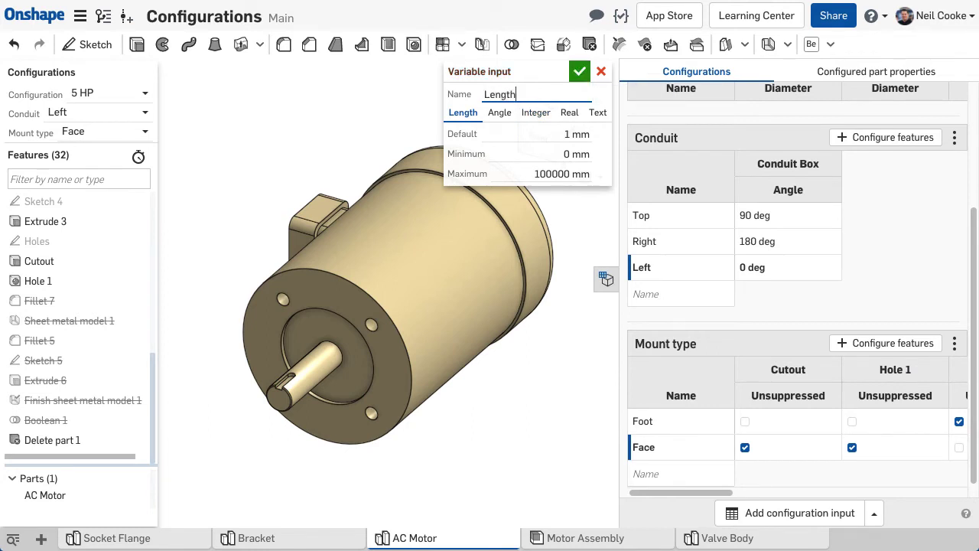
key(Tab)
text(100)
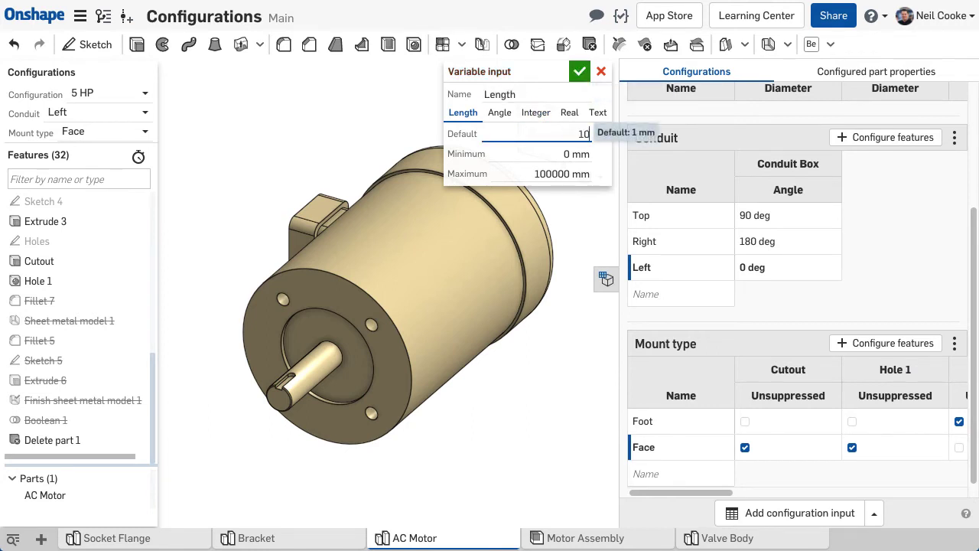
key(Tab)
text(100)
key(Tab)
text(2)
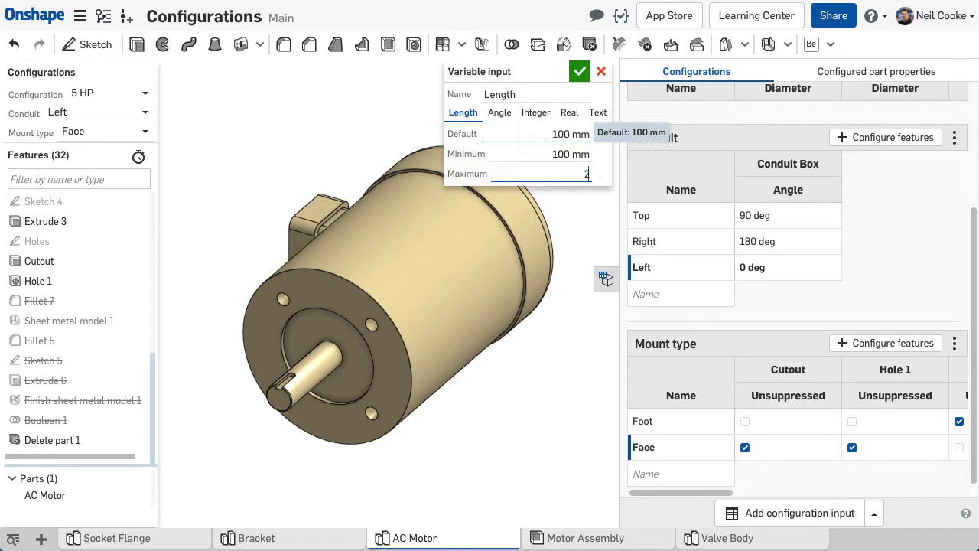
text(00)
key(Return)
click(576, 75)
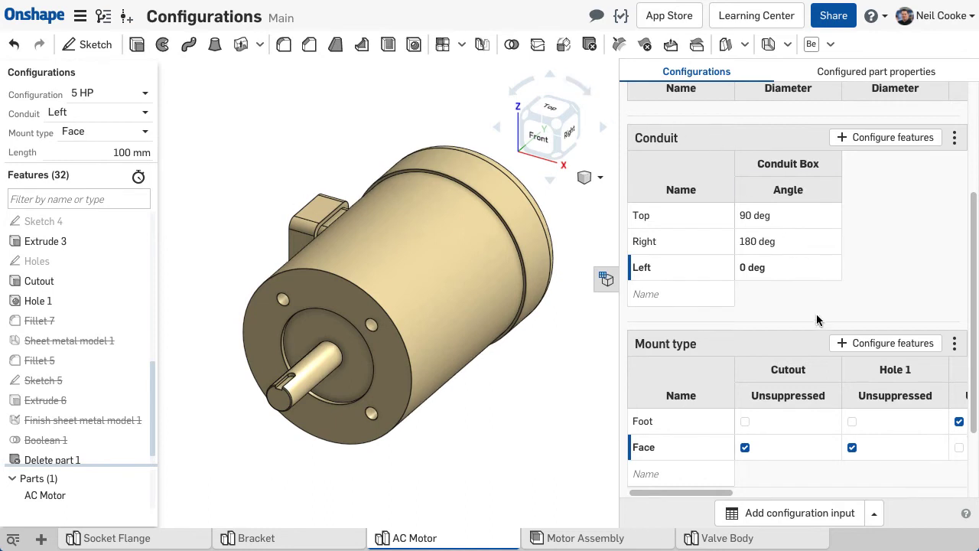
Step: Edit the Shaft extrude so its depth is driven by the #Length configuration variable
scroll(809, 352, down, 2)
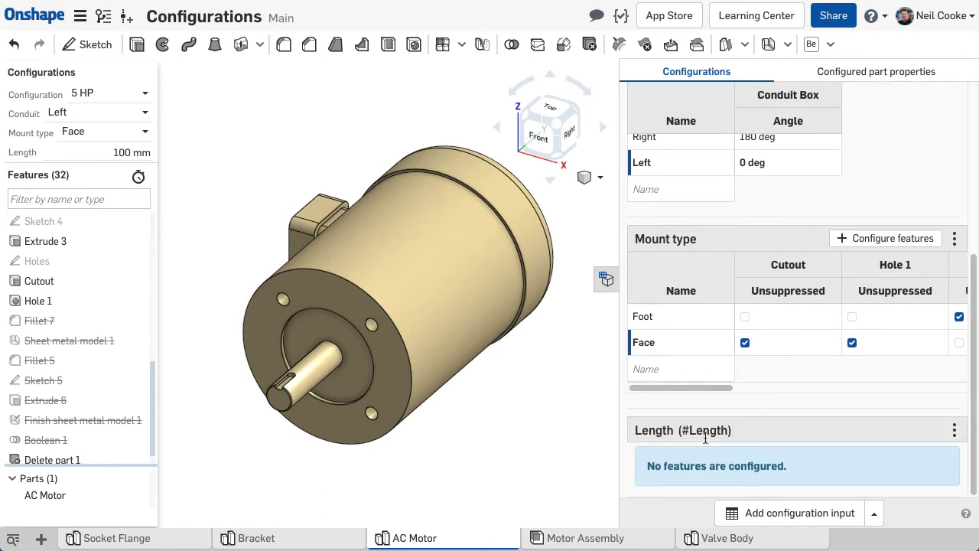
drag(152, 372, 136, 306)
right_click(109, 321)
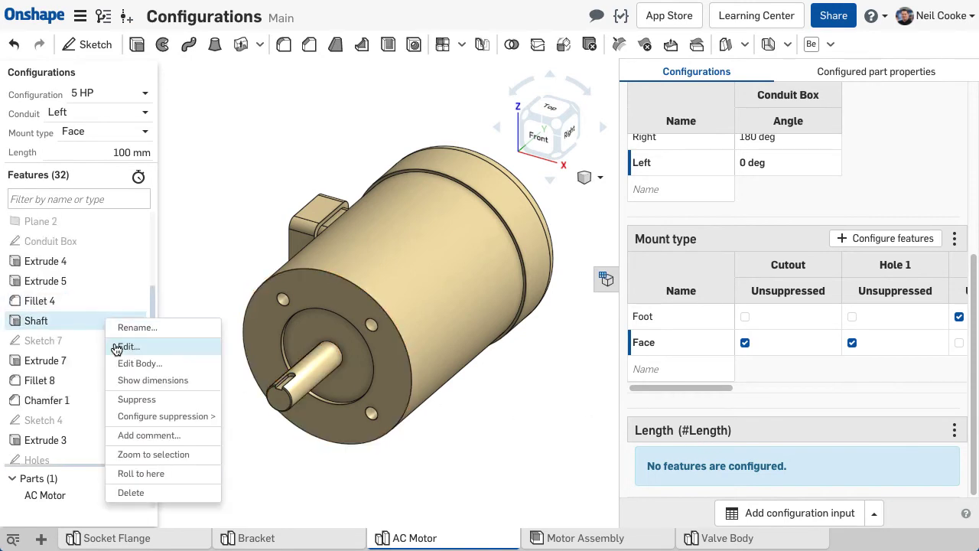
click(127, 346)
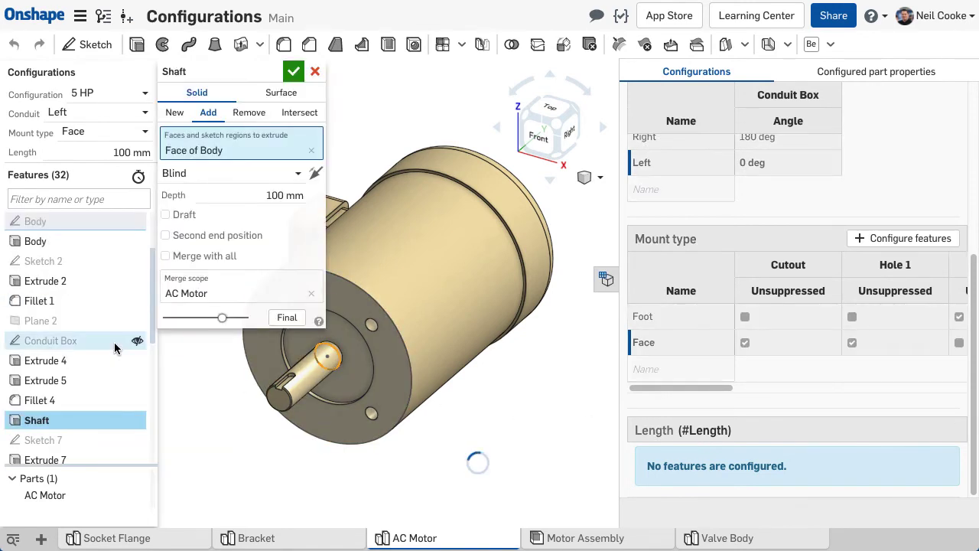
right_click(260, 197)
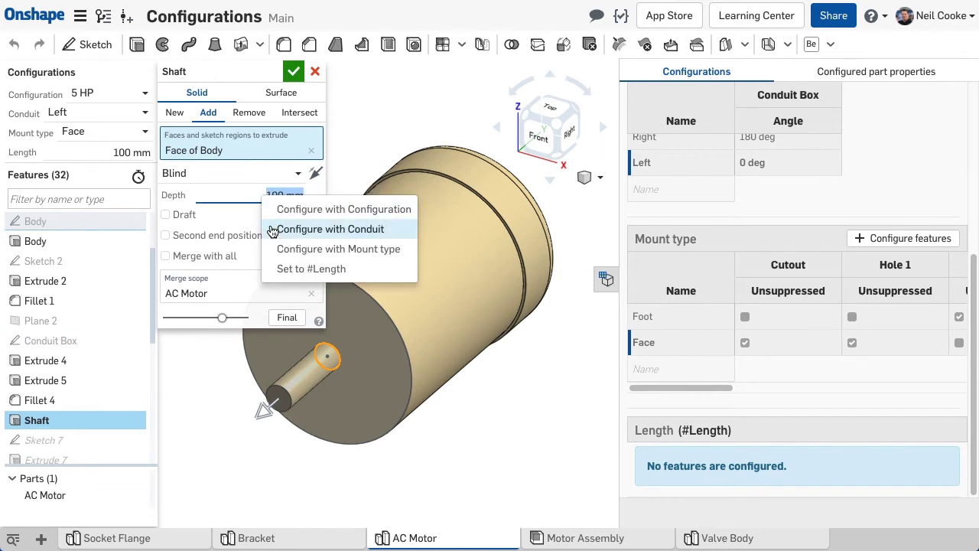
click(269, 269)
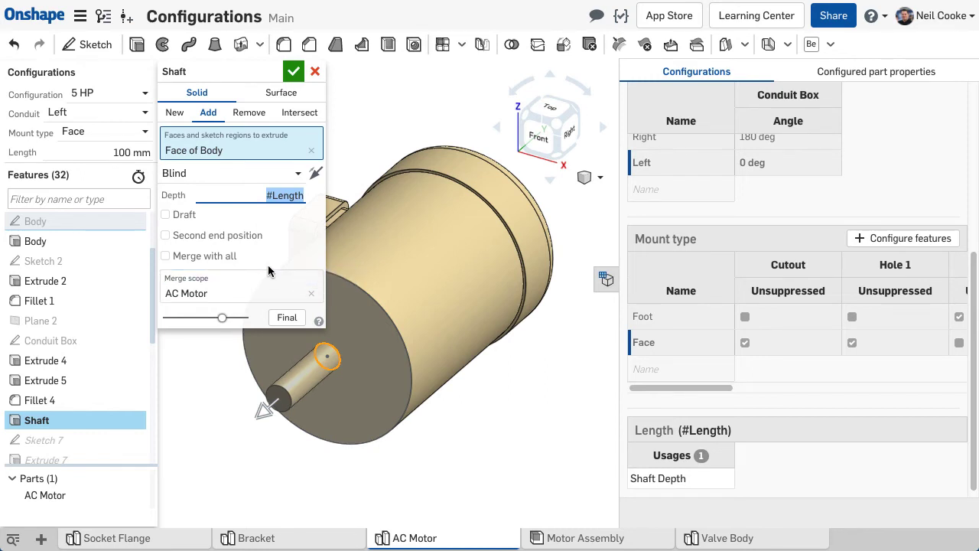
click(293, 73)
Step: Set the motor's Length configuration value to 150 mm
click(137, 150)
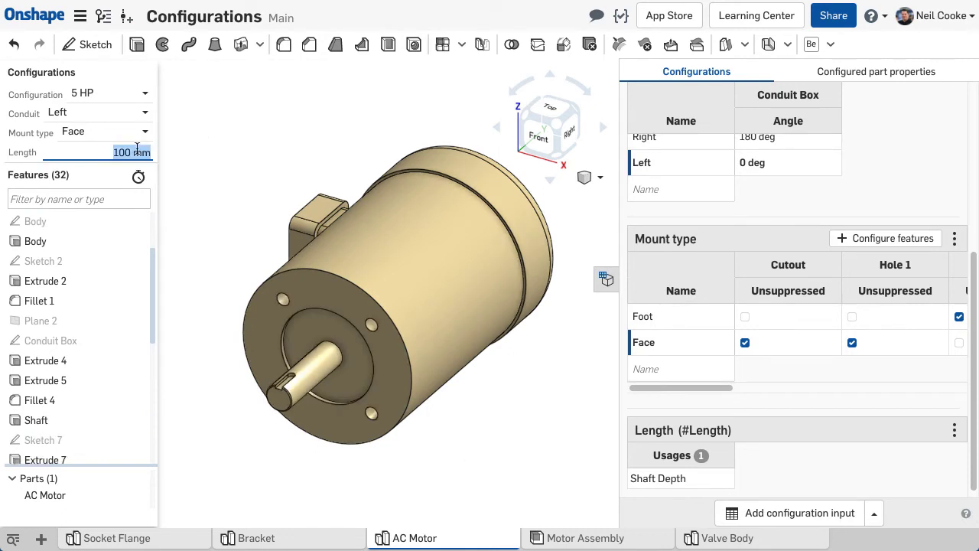
text(150)
key(Return)
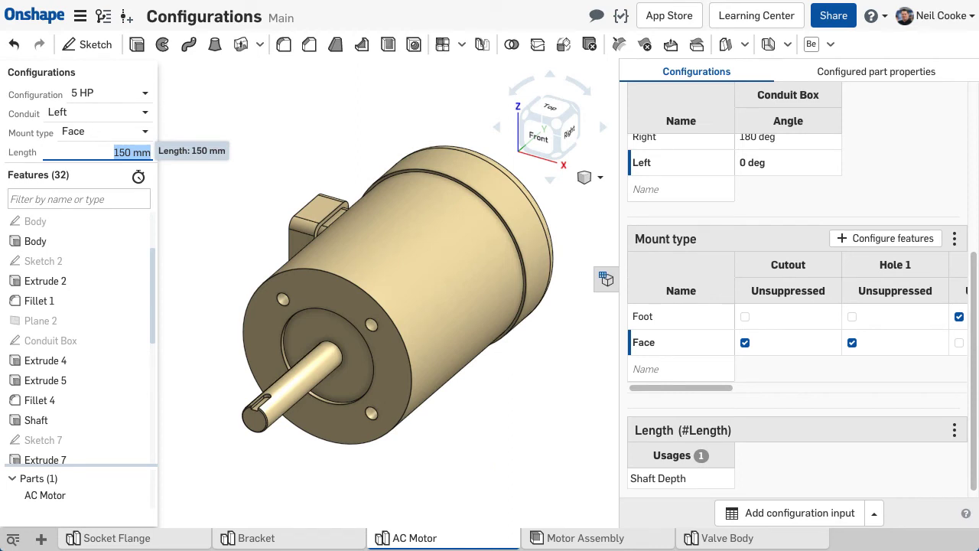
Step: Set the 5 HP shaft diameter in the Configuration table to the expression #Length > 150 mm ? 1.5 in : 30 mm
scroll(772, 292, up, 5)
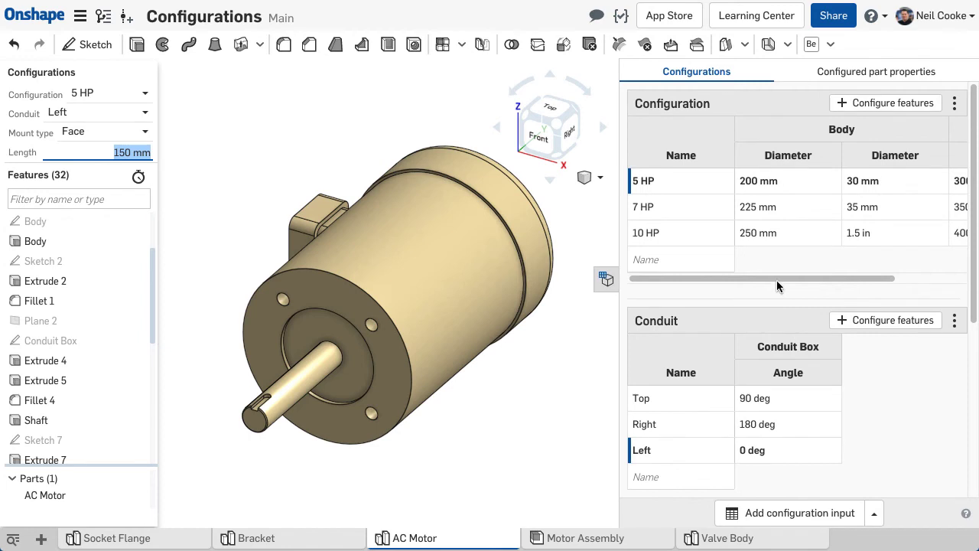
drag(778, 279, 821, 278)
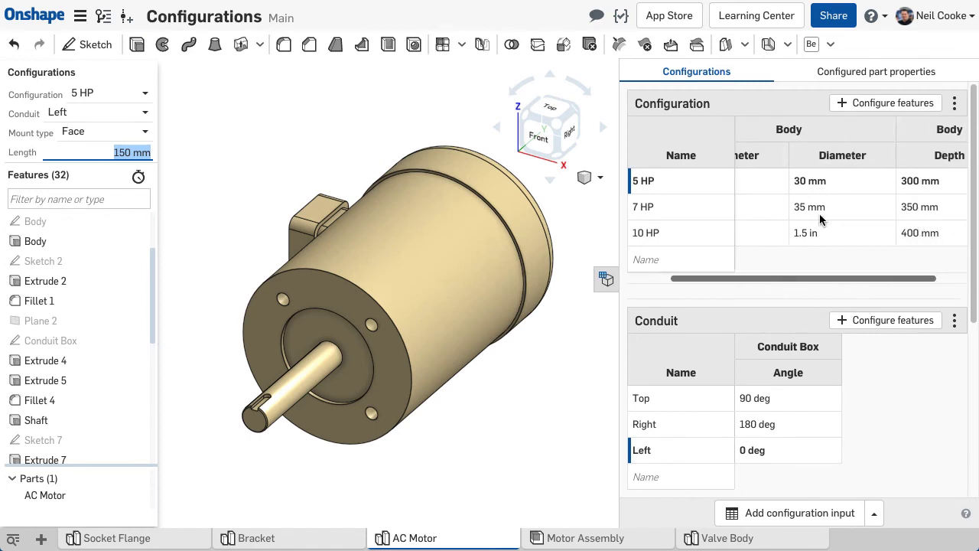
double_click(823, 183)
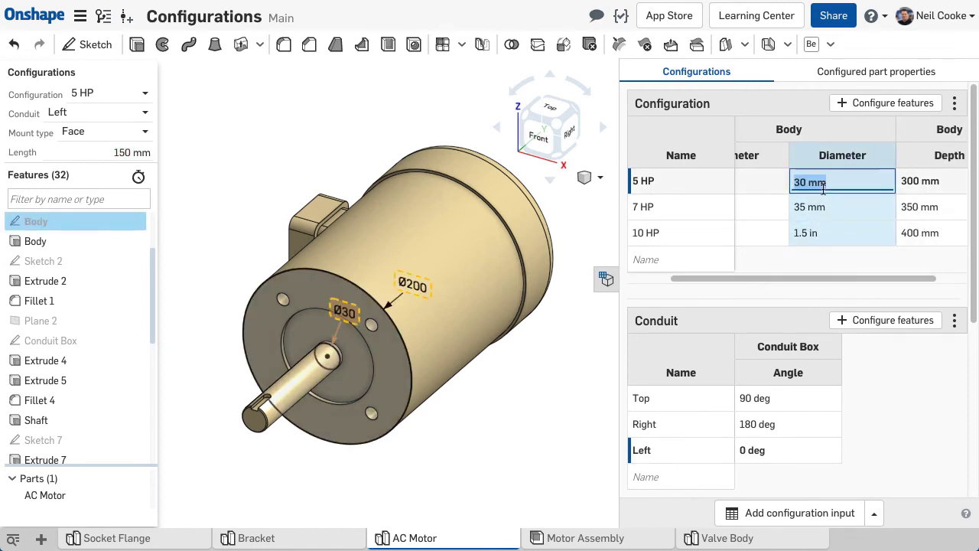
text(#Length > 15)
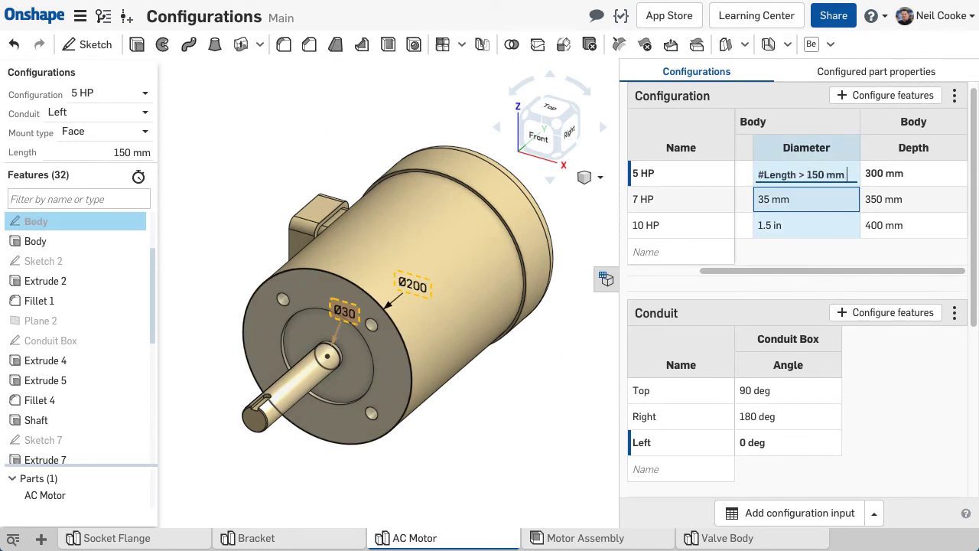
text(0 mm ? 1.)
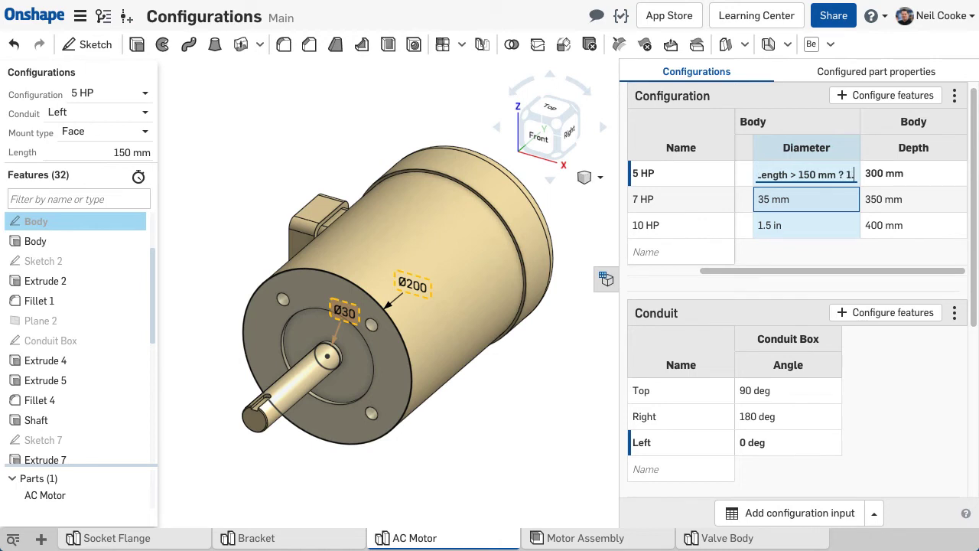
text(5 in : 30 mm)
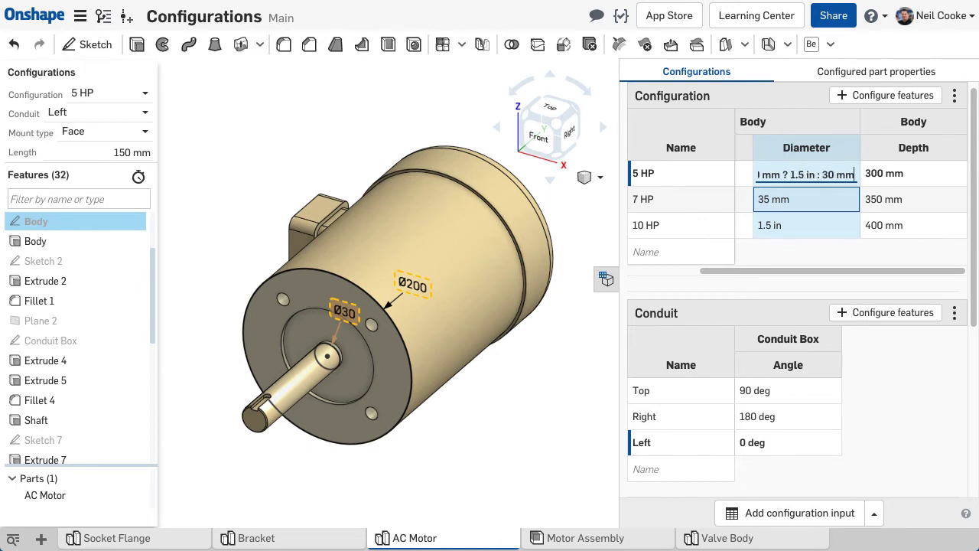
key(Return)
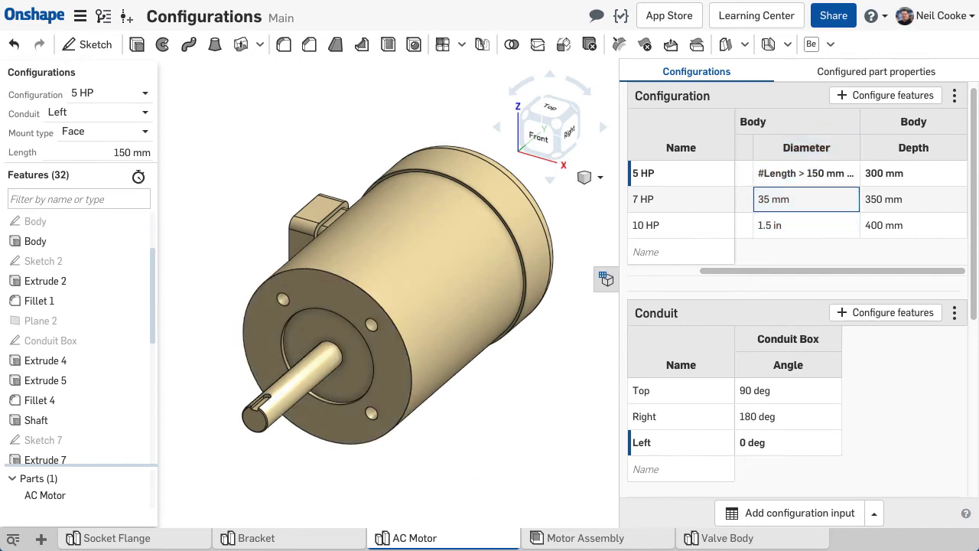
Step: Set the motor's Length configuration value to 175 mm and close the configuration tables
click(139, 153)
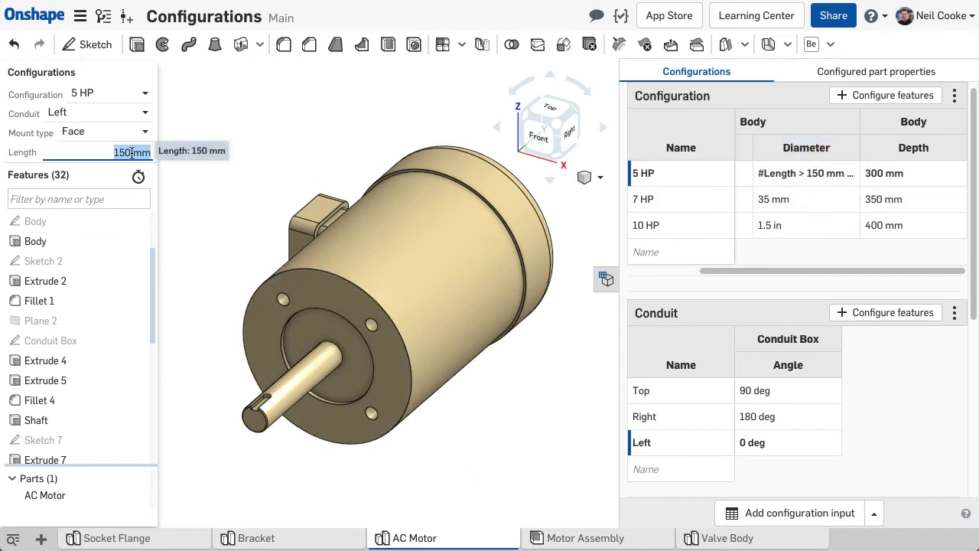
text(175)
key(Return)
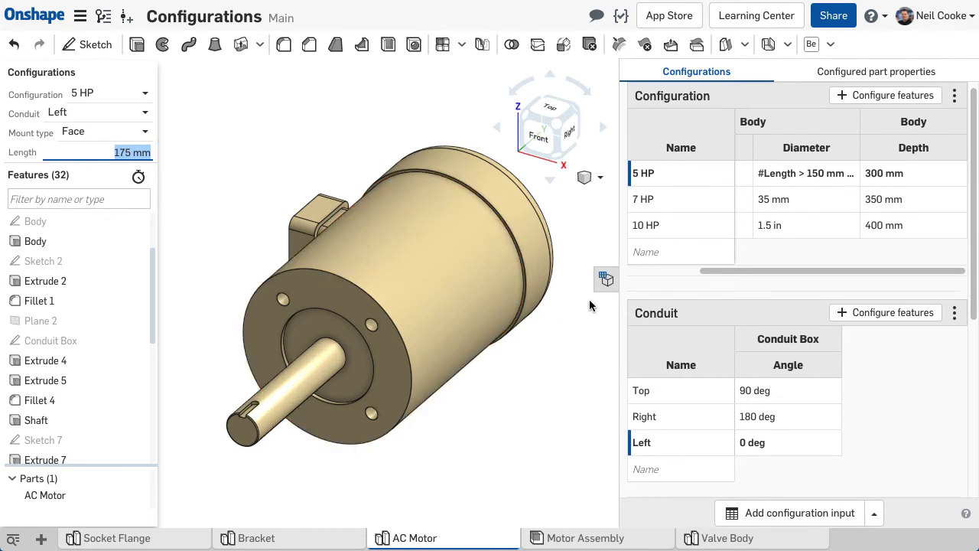
click(607, 280)
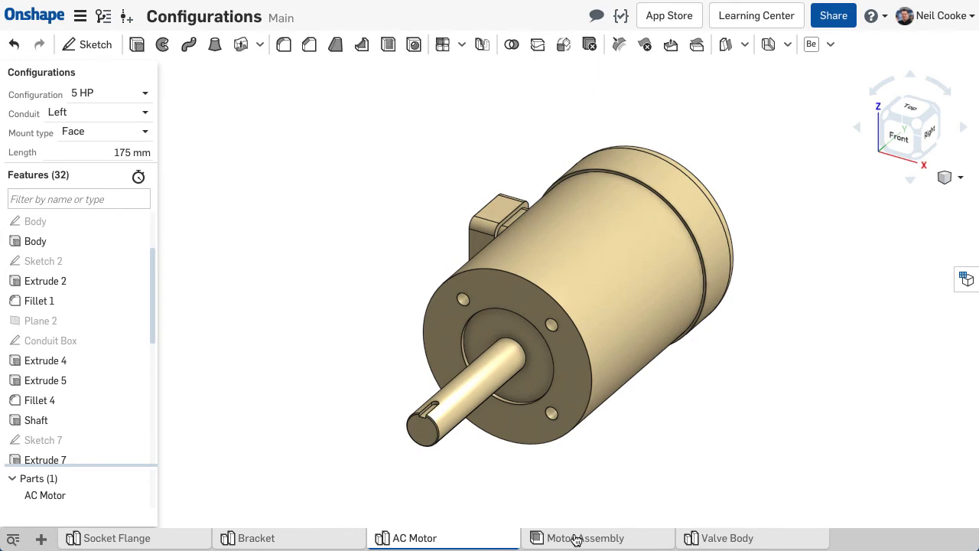
Step: Insert a 5 HP AC Motor with Top conduit, Foot mount and 100 mm length into the Motor Assembly
click(576, 538)
click(93, 47)
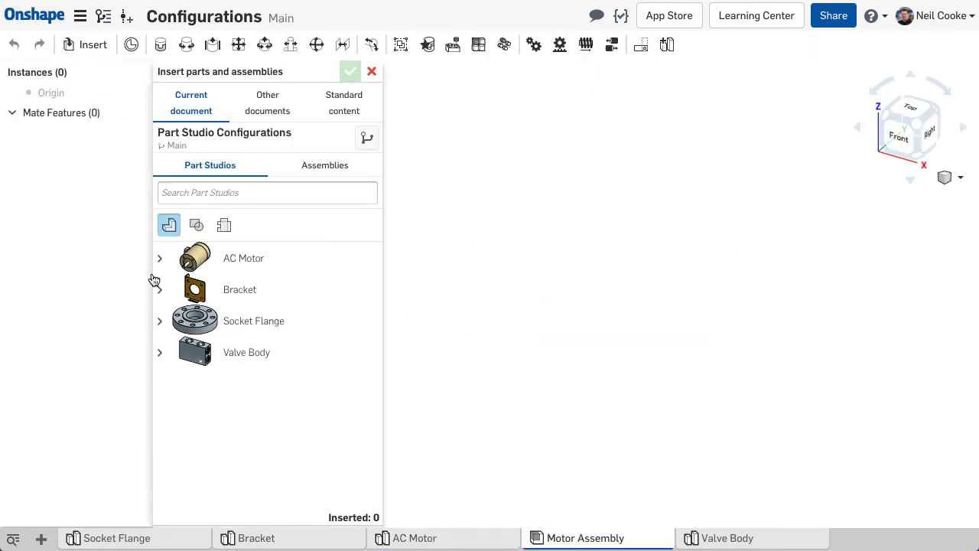
click(159, 320)
click(160, 291)
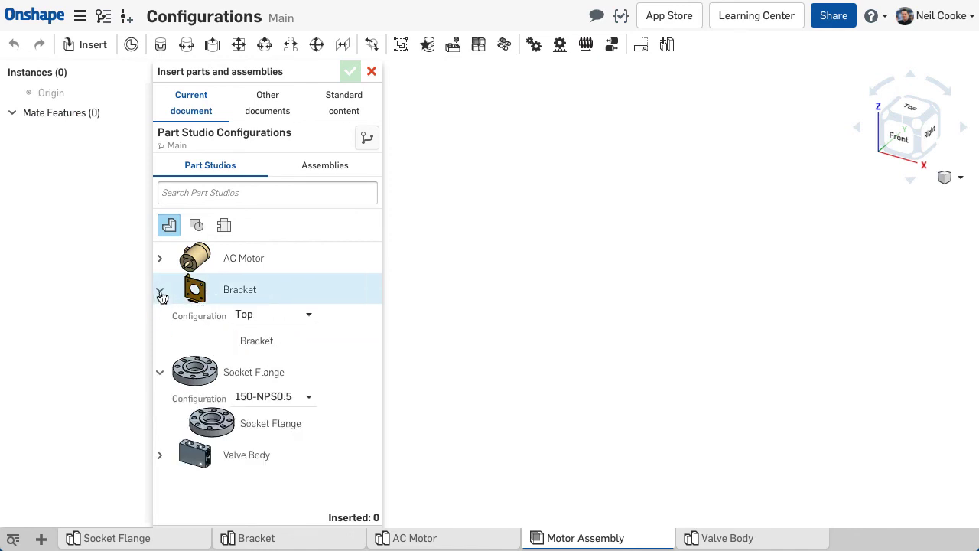
click(161, 259)
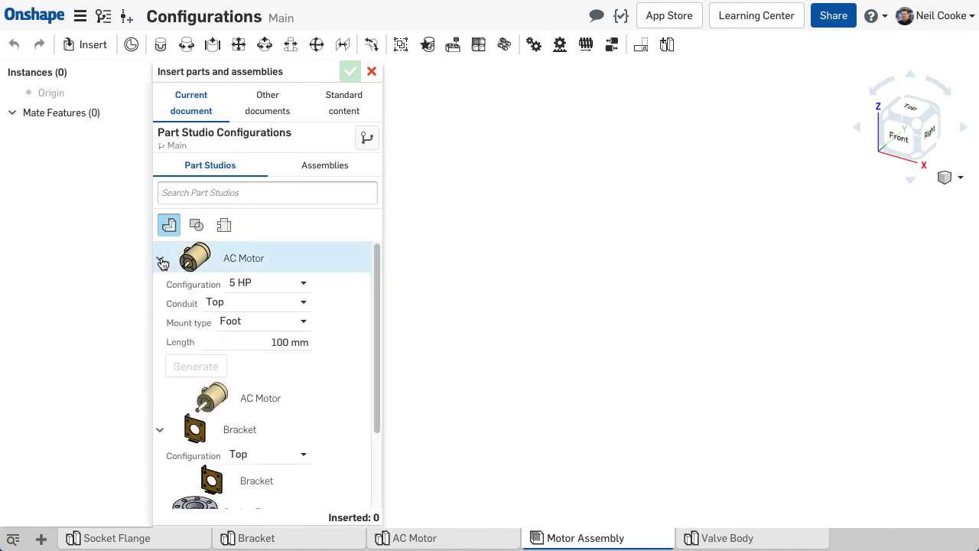
click(253, 401)
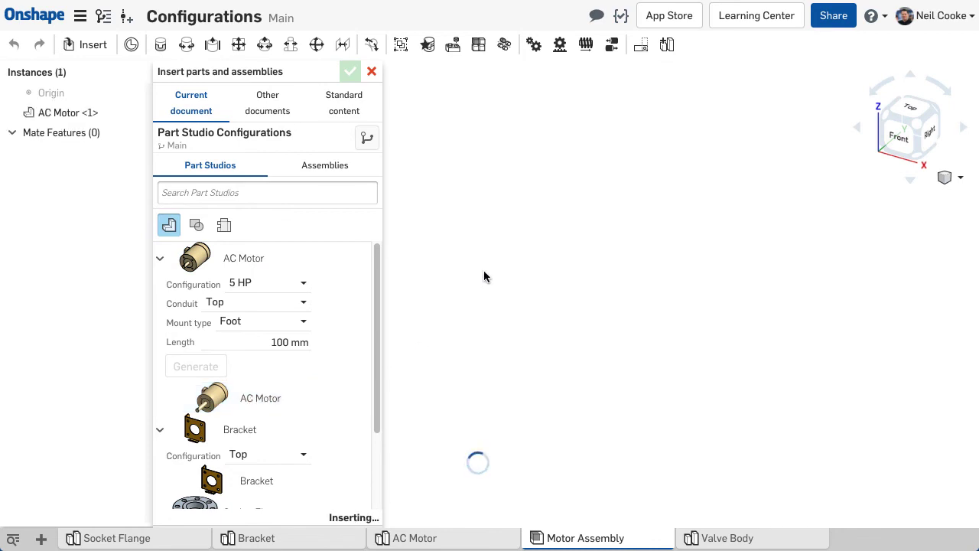
click(501, 244)
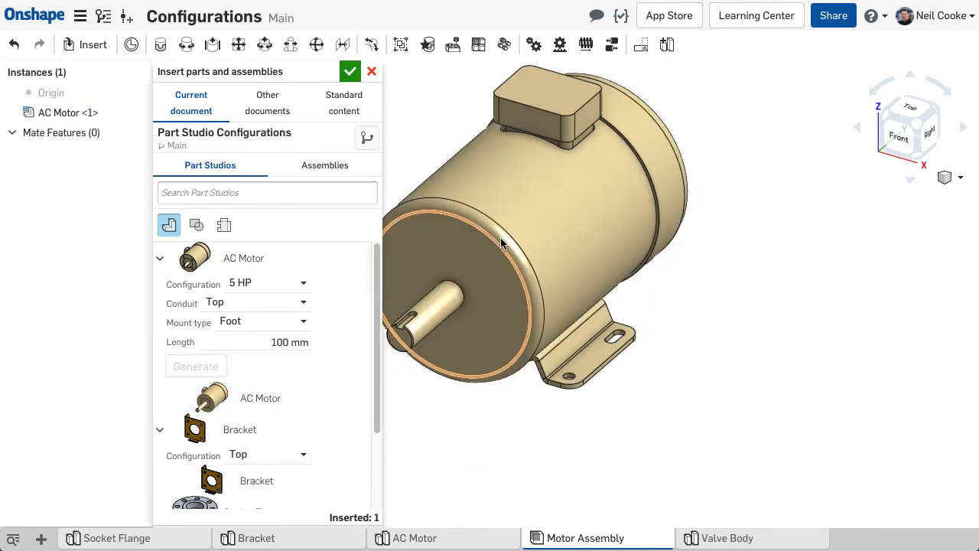
scroll(500, 238, down, 3)
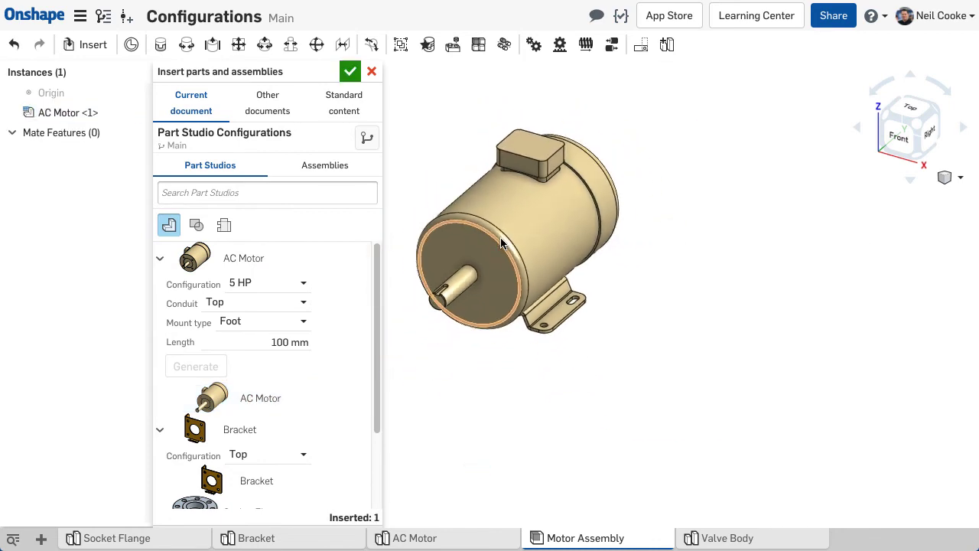
Step: Generate an AC Motor variant for insertion with 7 HP, Right conduit, Face mount type and 175 mm length
click(303, 284)
click(298, 327)
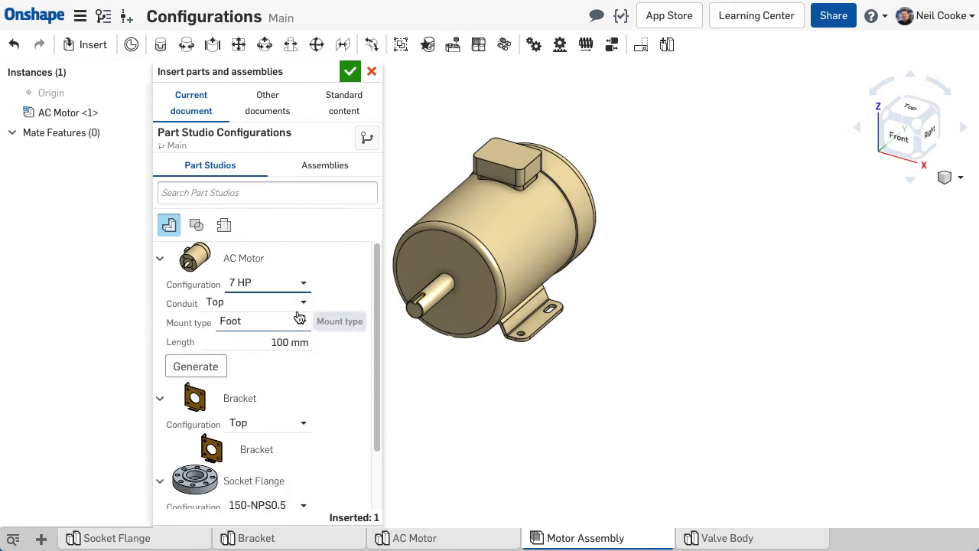
click(301, 303)
click(297, 345)
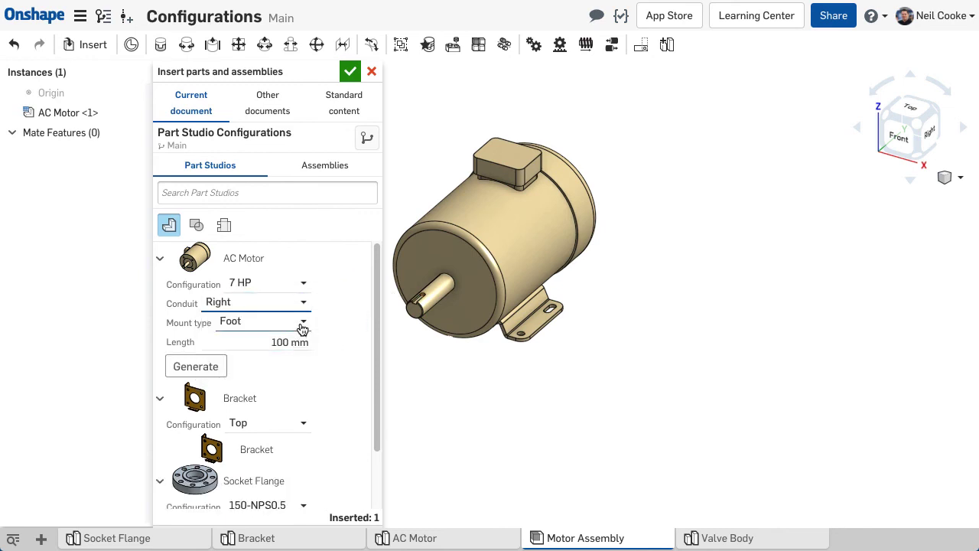
click(300, 323)
click(289, 367)
click(291, 343)
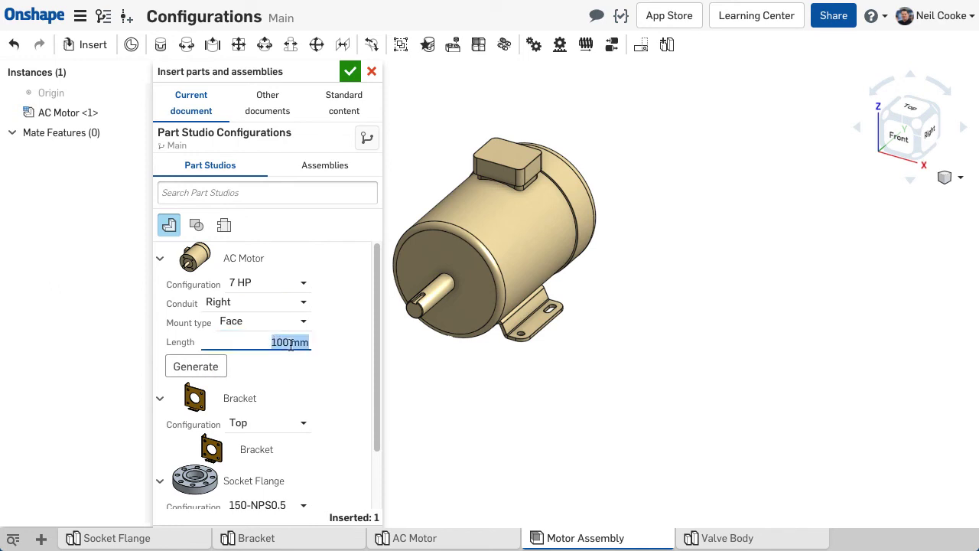
text(175)
click(193, 366)
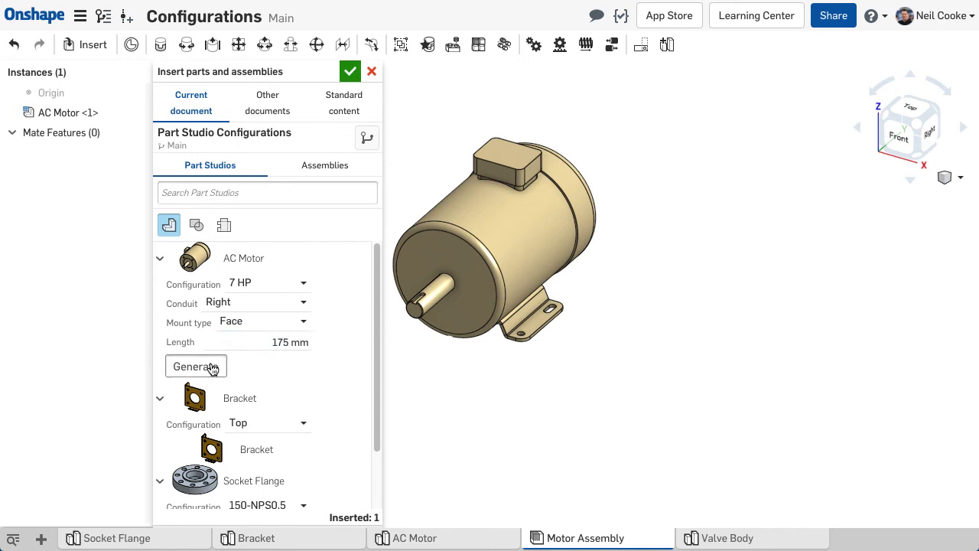
Step: Place the generated 7 HP motor beside the first one and finish inserting parts
click(251, 397)
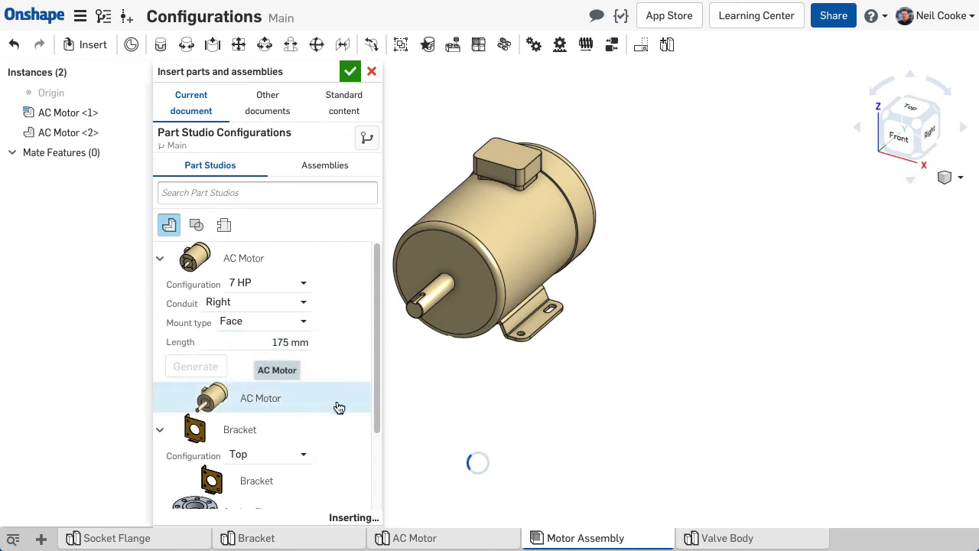
click(706, 338)
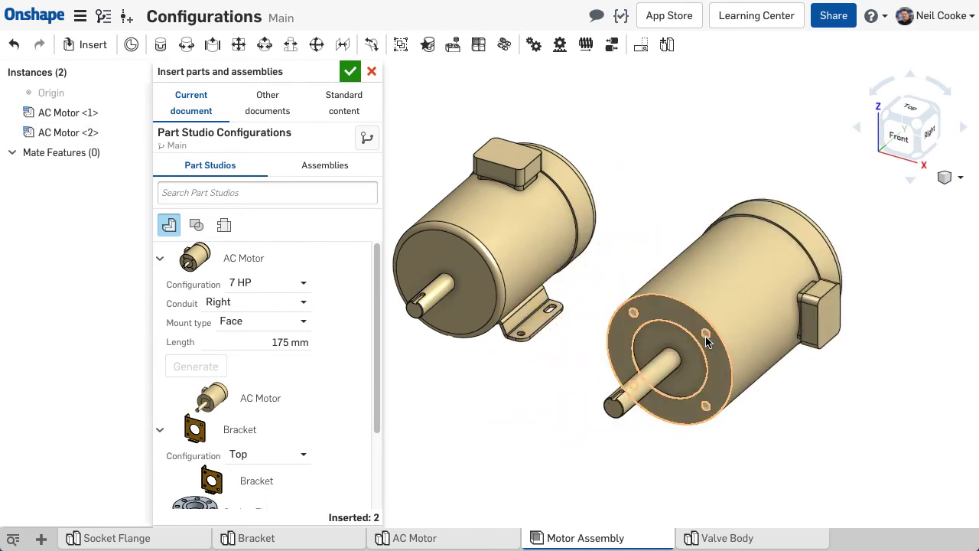
click(350, 71)
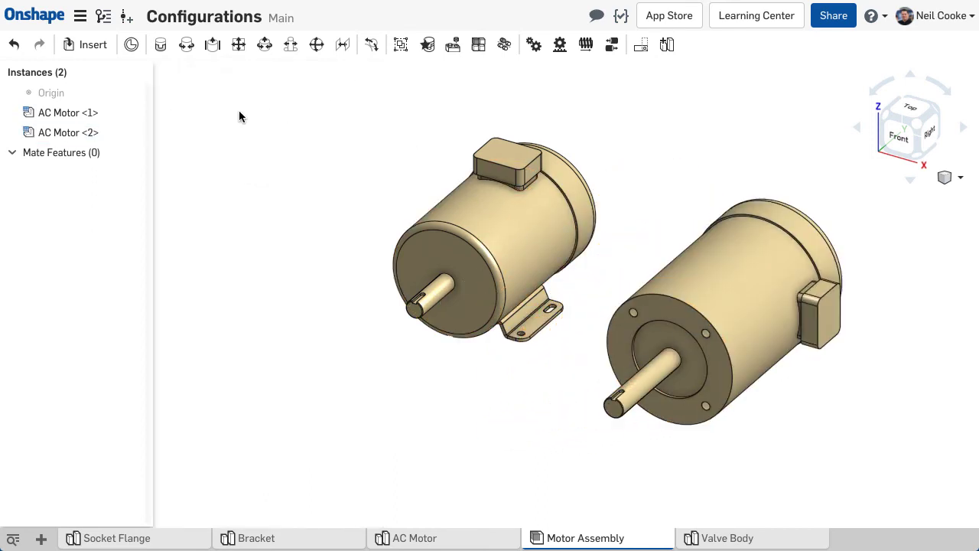
Step: Change the configuration of both AC Motor instances together to 10 HP with Right conduit, Face mount and 175 mm length
click(47, 115)
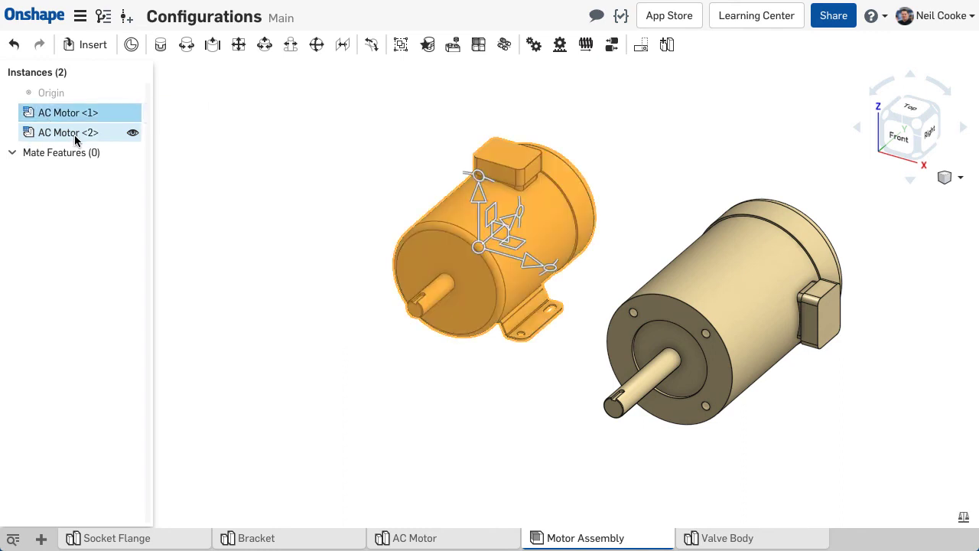
shift+click(47, 134)
right_click(75, 139)
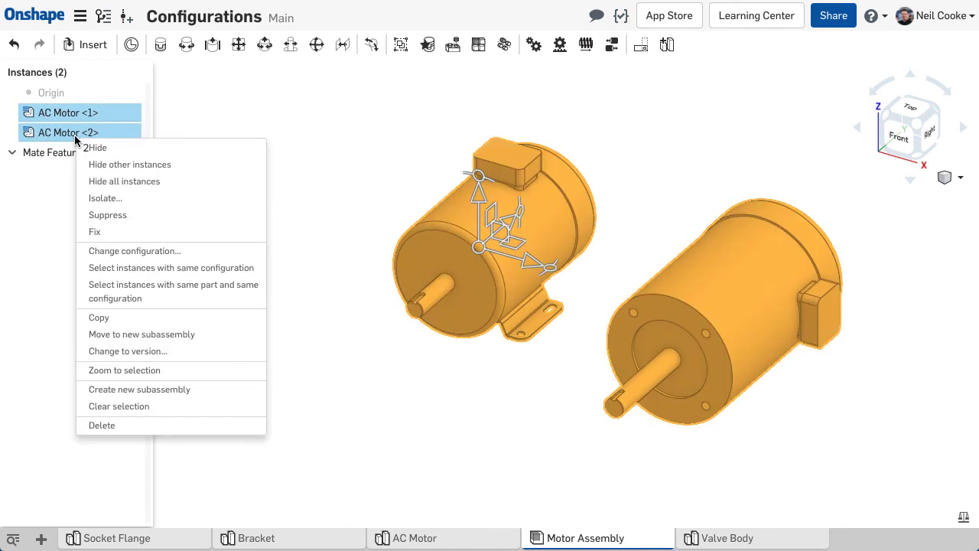
click(96, 253)
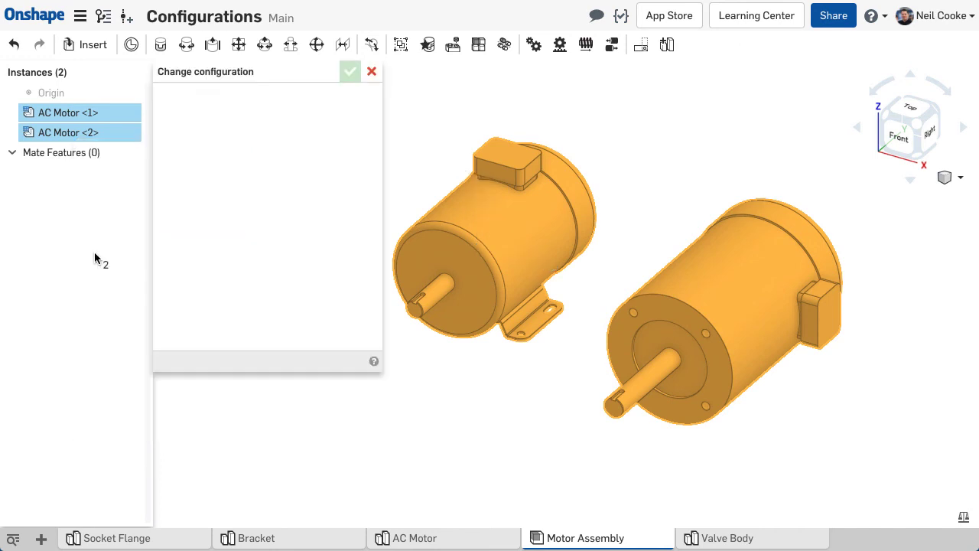
click(283, 168)
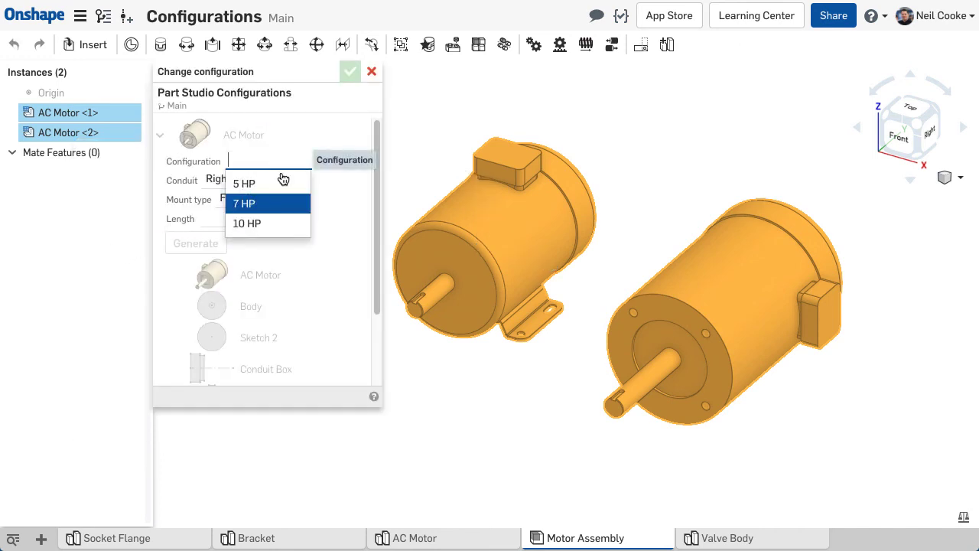
click(282, 224)
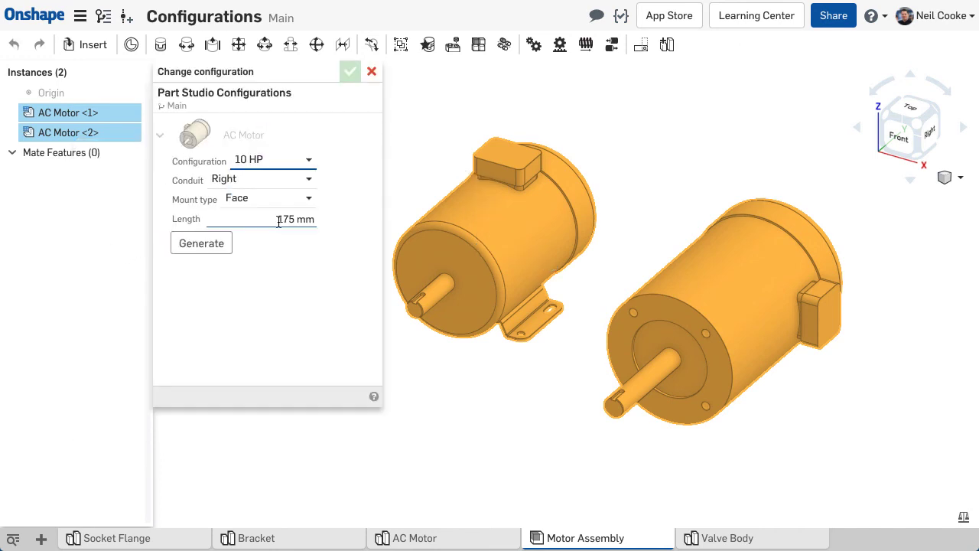
click(221, 243)
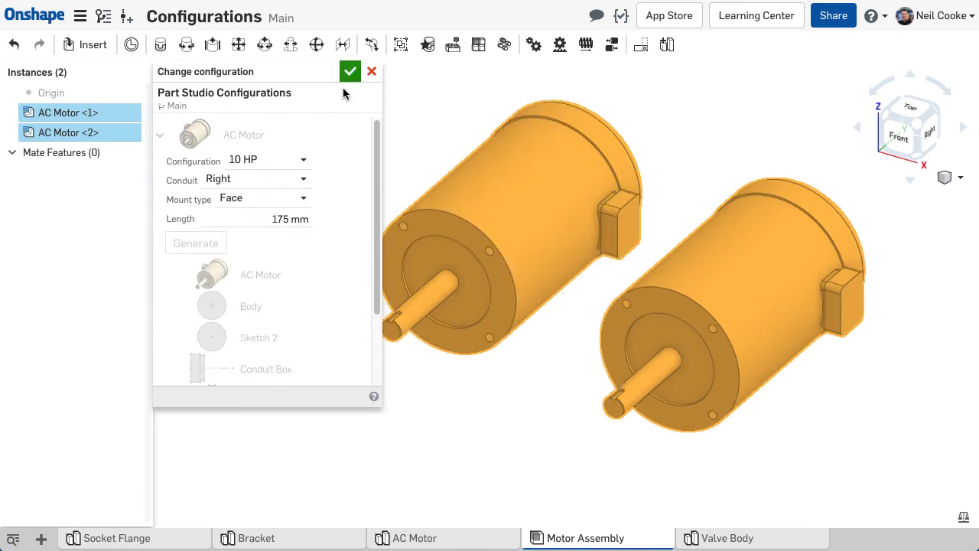
click(350, 71)
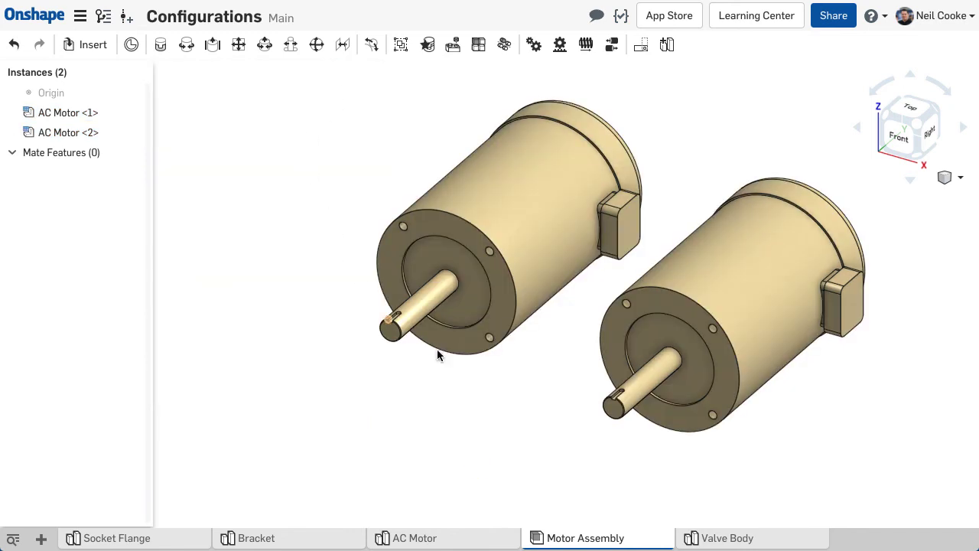
Step: In the Valve Body part studio, try Valve Size 12 and finally set the Valve Size to 16
click(725, 538)
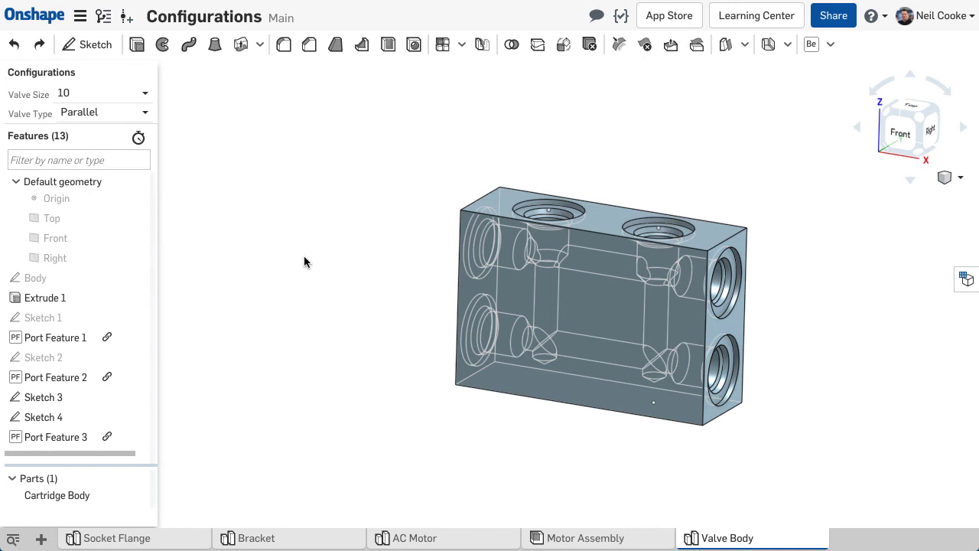
click(150, 101)
click(136, 136)
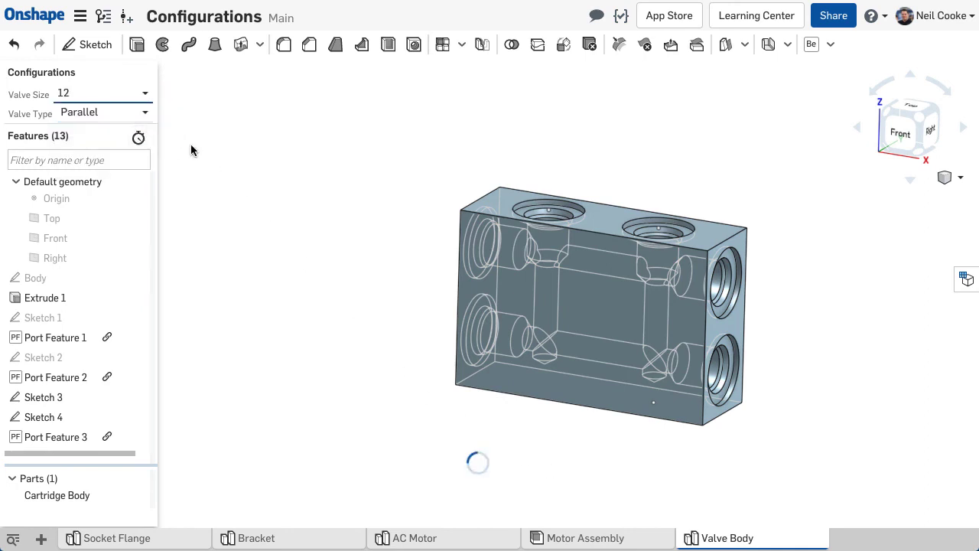
click(142, 97)
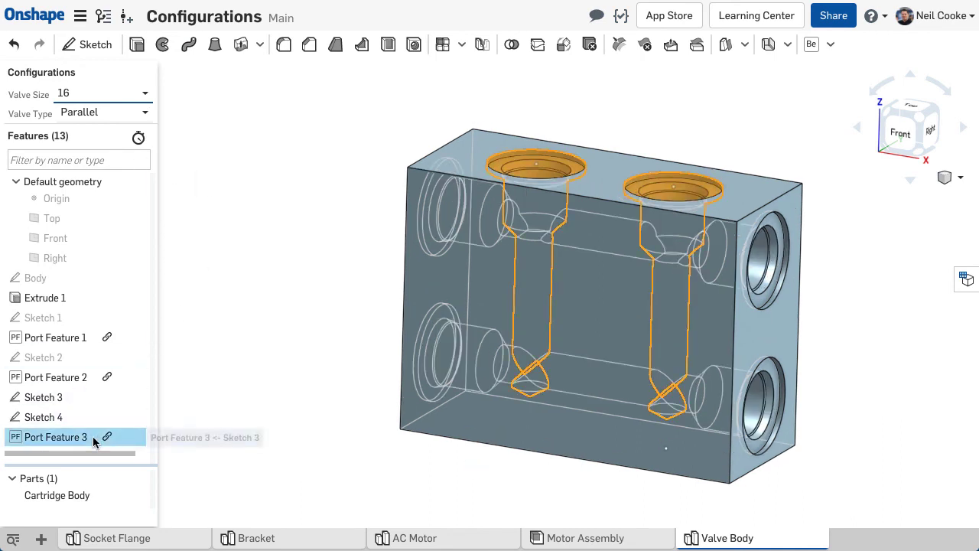
Step: Edit Port Feature 3 so that its Points selection is configured with Valve Type, and accept the feature
double_click(65, 438)
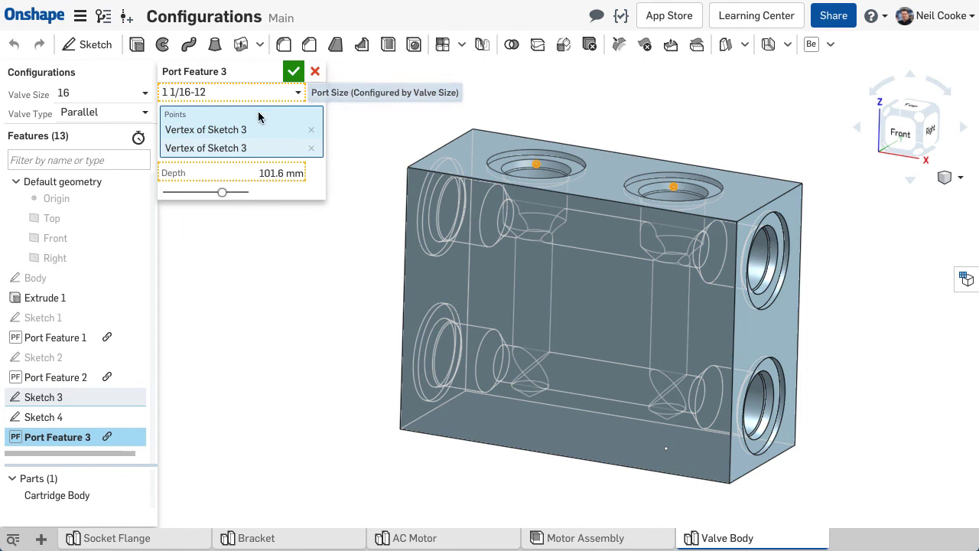
right_click(267, 173)
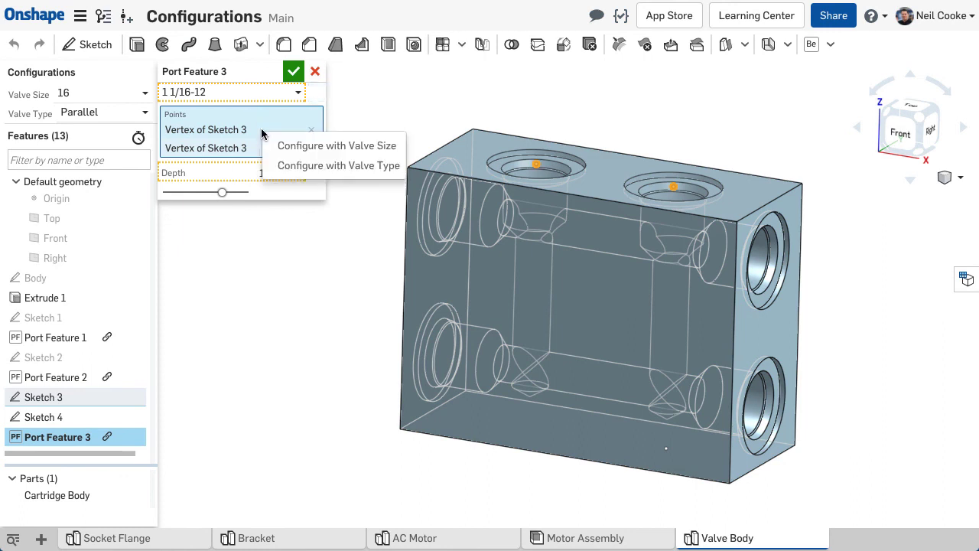
click(277, 167)
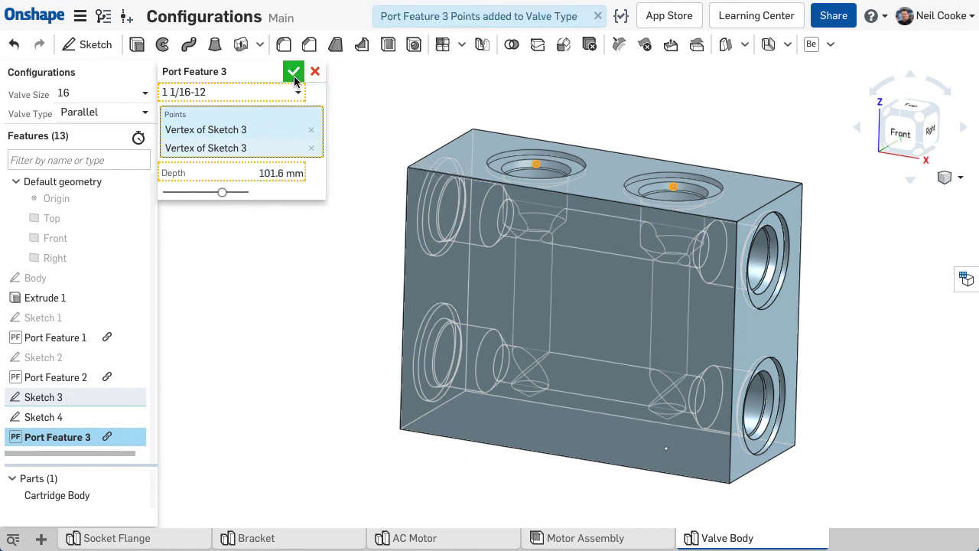
click(295, 72)
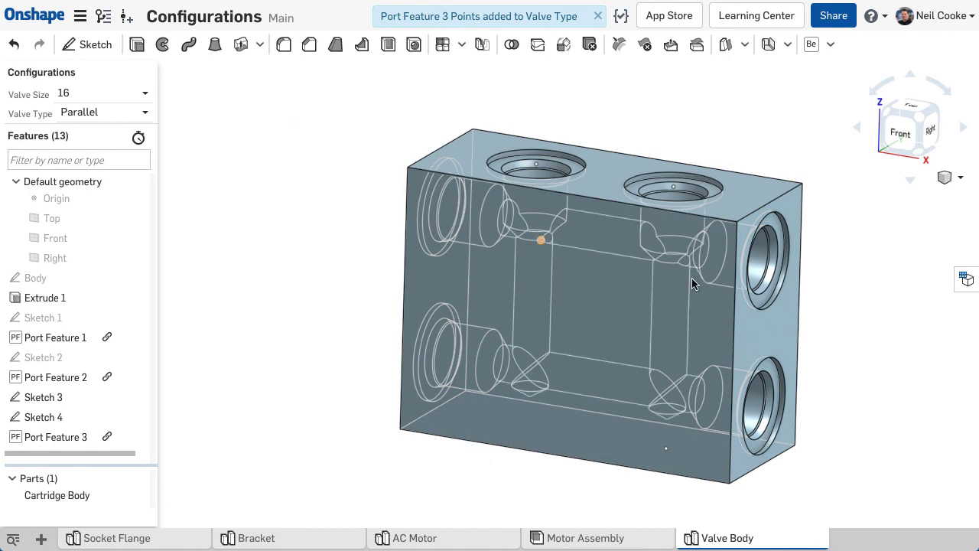
Step: For the Cross-over valve type, replace Port Feature 3's second Sketch 3 point with the Sketch 4 vertex on the body's bottom face
click(967, 278)
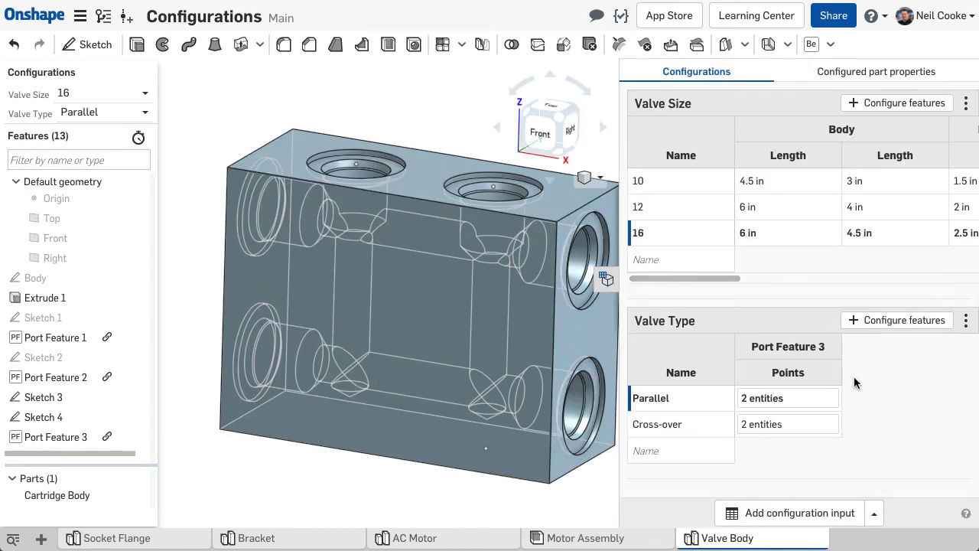
click(801, 423)
double_click(800, 424)
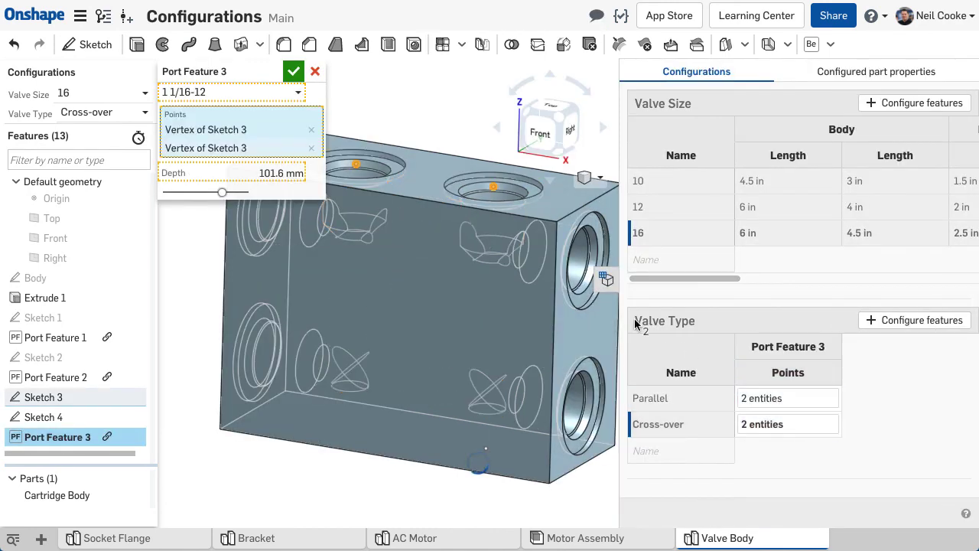
click(311, 149)
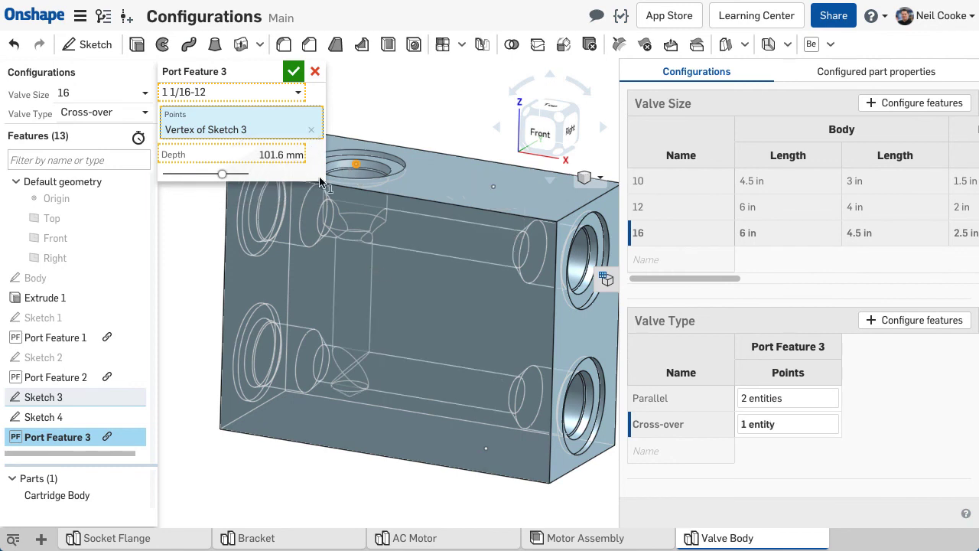
click(485, 450)
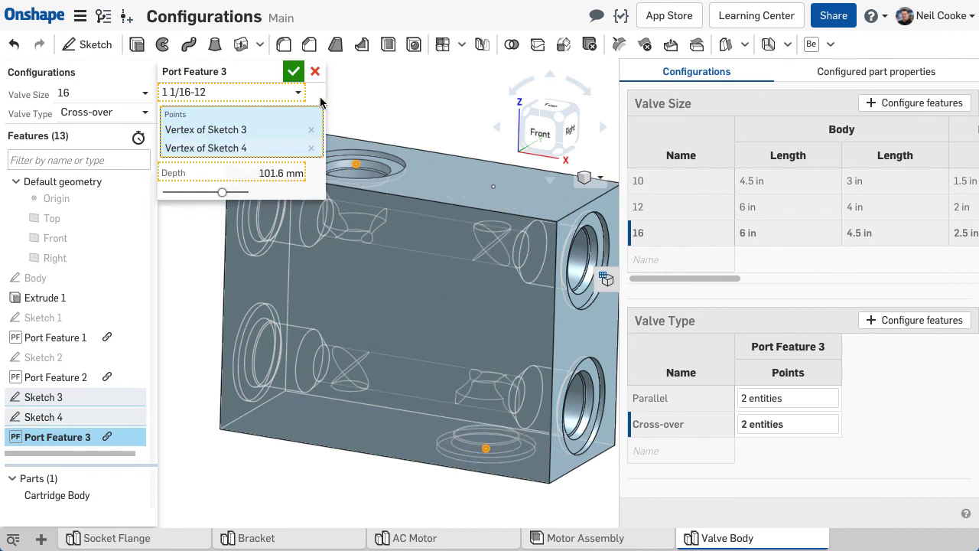
click(294, 72)
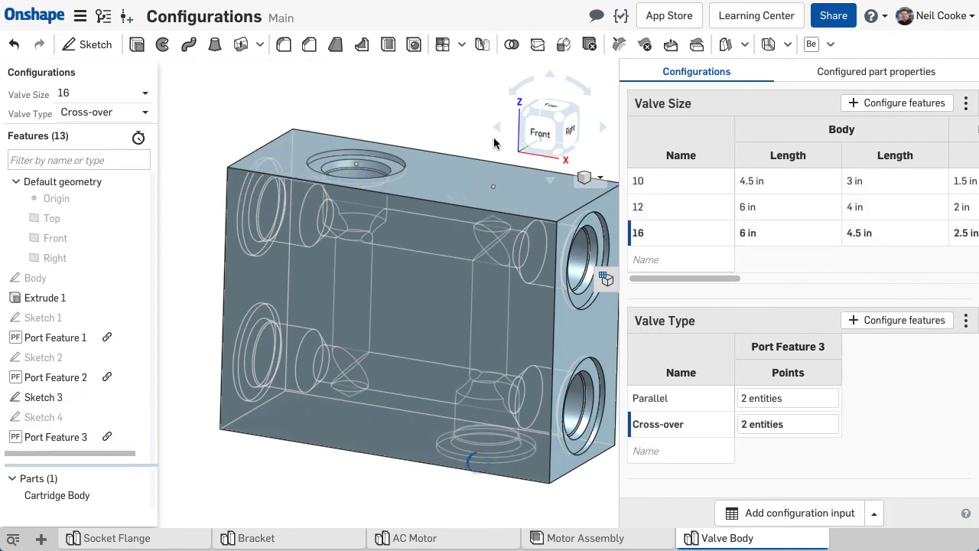
click(607, 280)
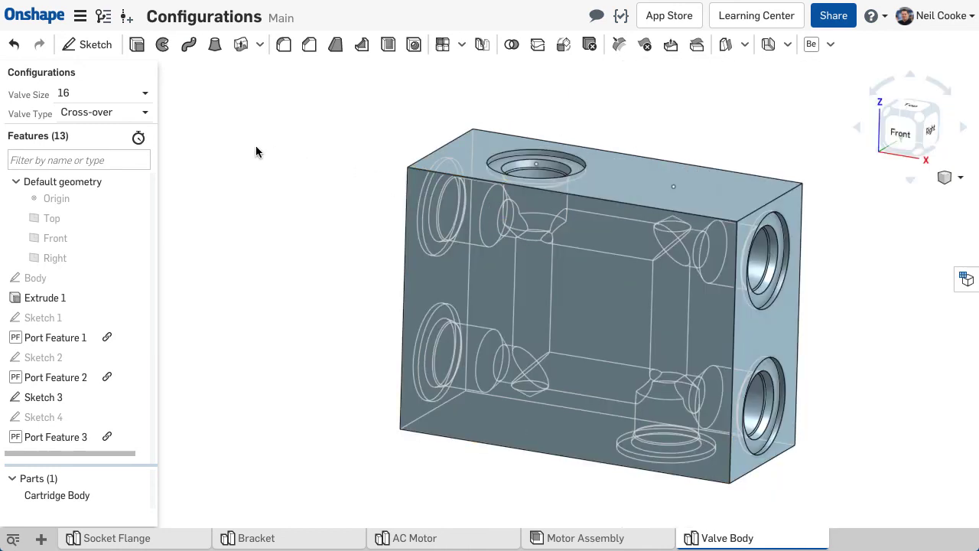
Step: Test the Valve Body configurations by switching to Parallel, setting Valve Size to 12, and changing Valve Type to Cross-over
click(147, 115)
click(131, 135)
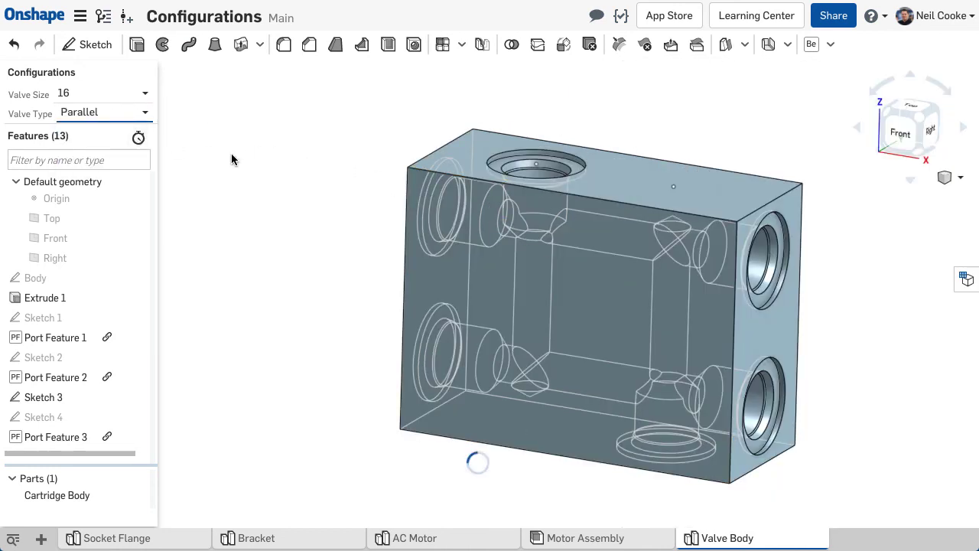
click(143, 93)
click(124, 137)
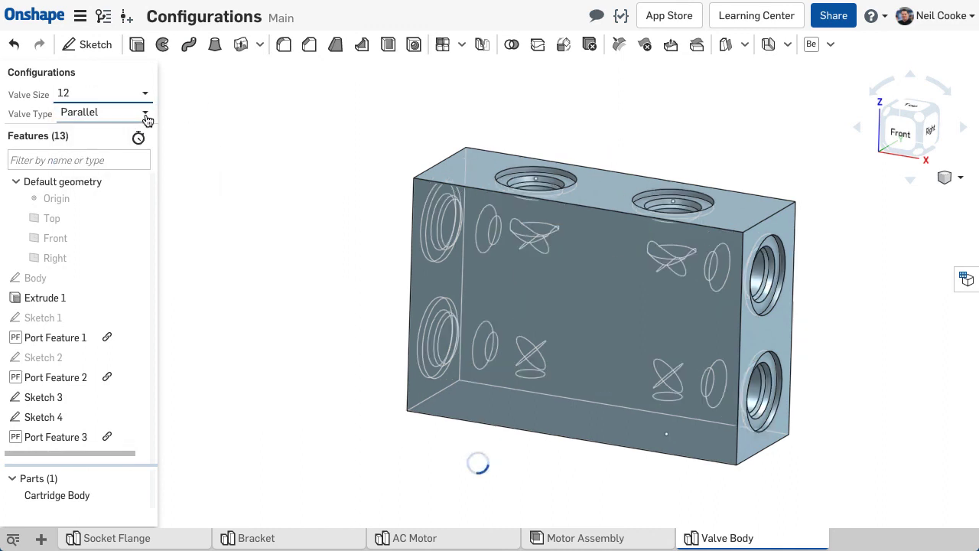
click(146, 115)
click(135, 156)
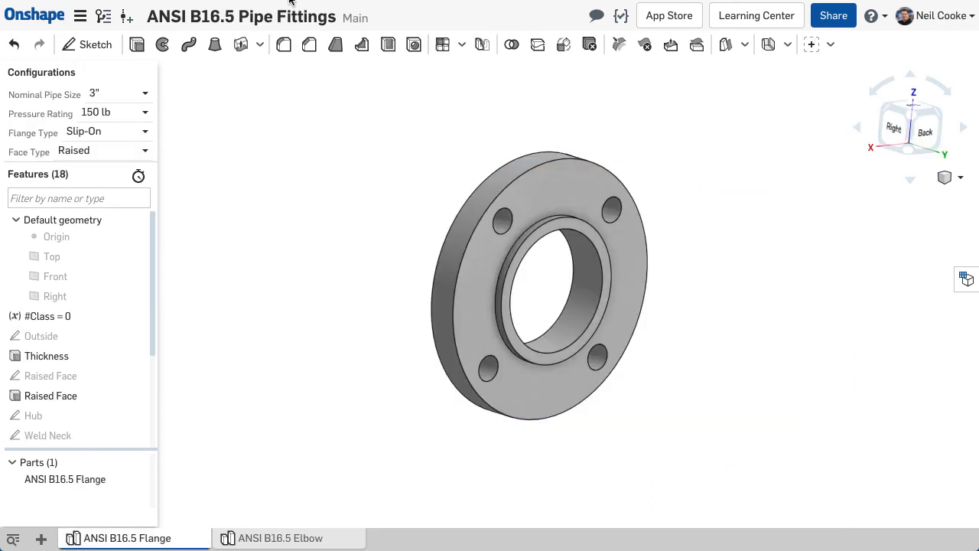
Step: In the ANSI B16.5 Flange part studio, set the Pressure Rating to 600 lb and the Flange Type to Weld Neck
click(146, 112)
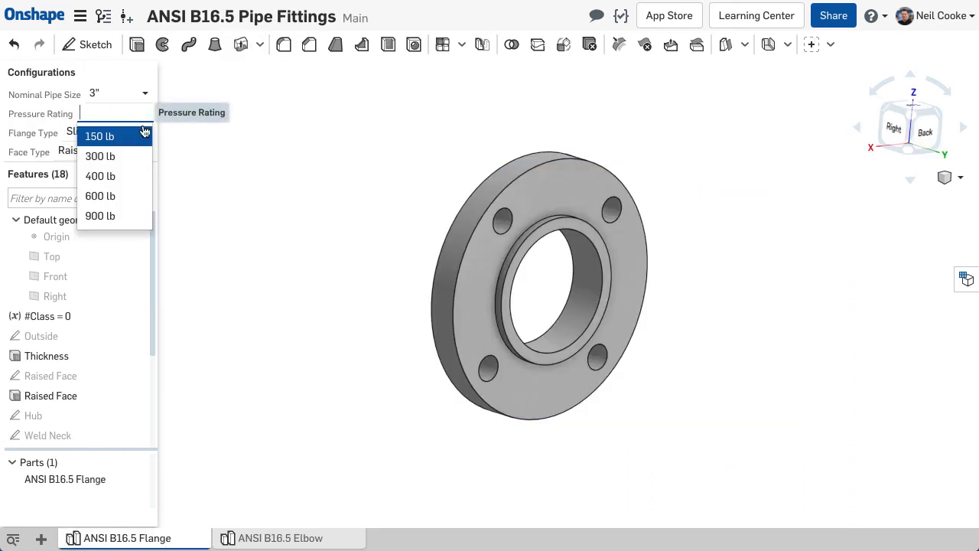
click(128, 195)
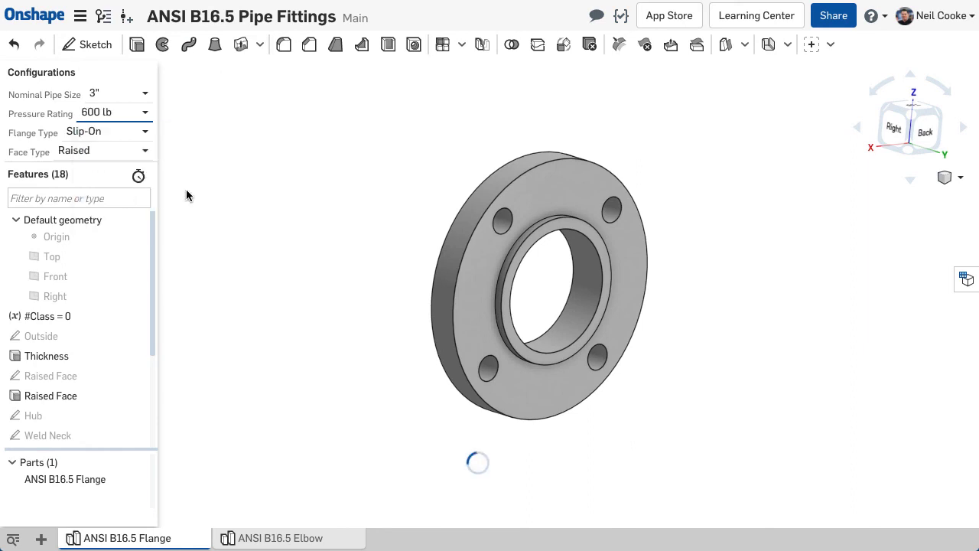
click(145, 132)
click(136, 176)
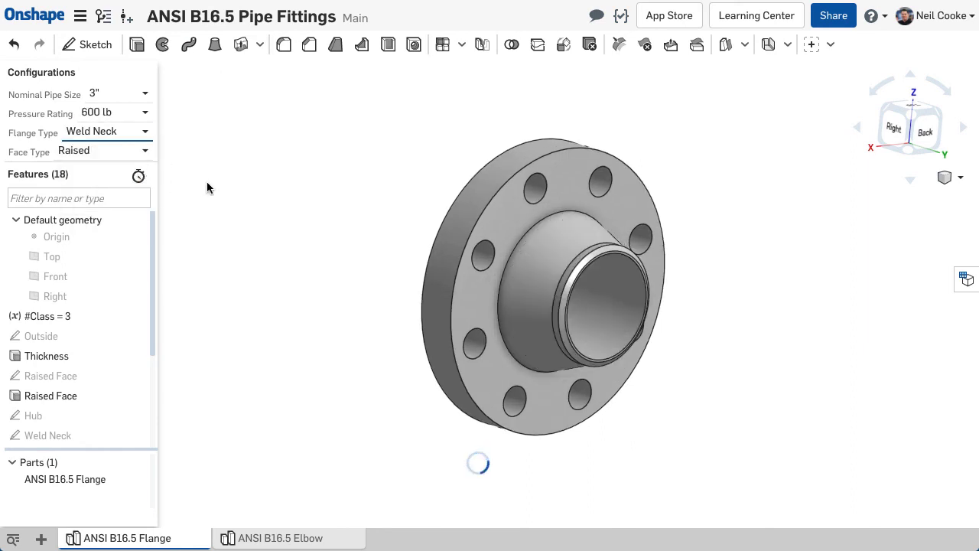